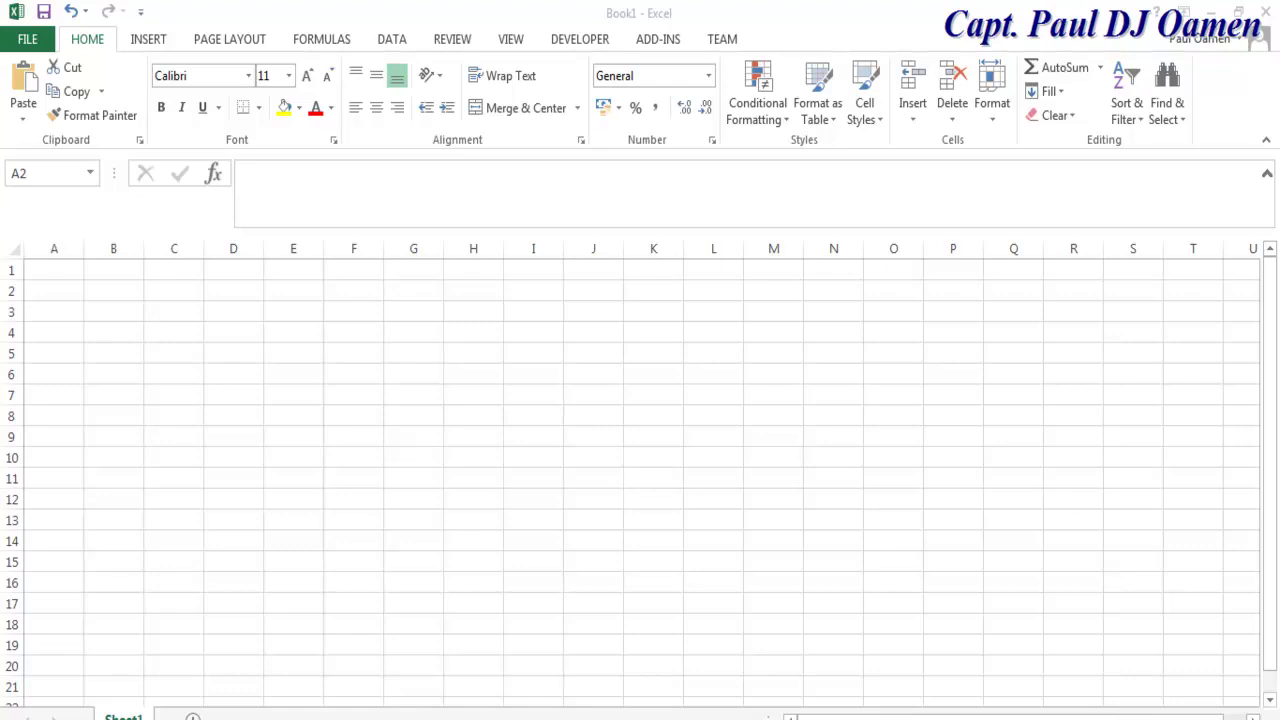
Open Excel Options on the Quick Access Toolbar page via More Commands.
left_click(141, 12)
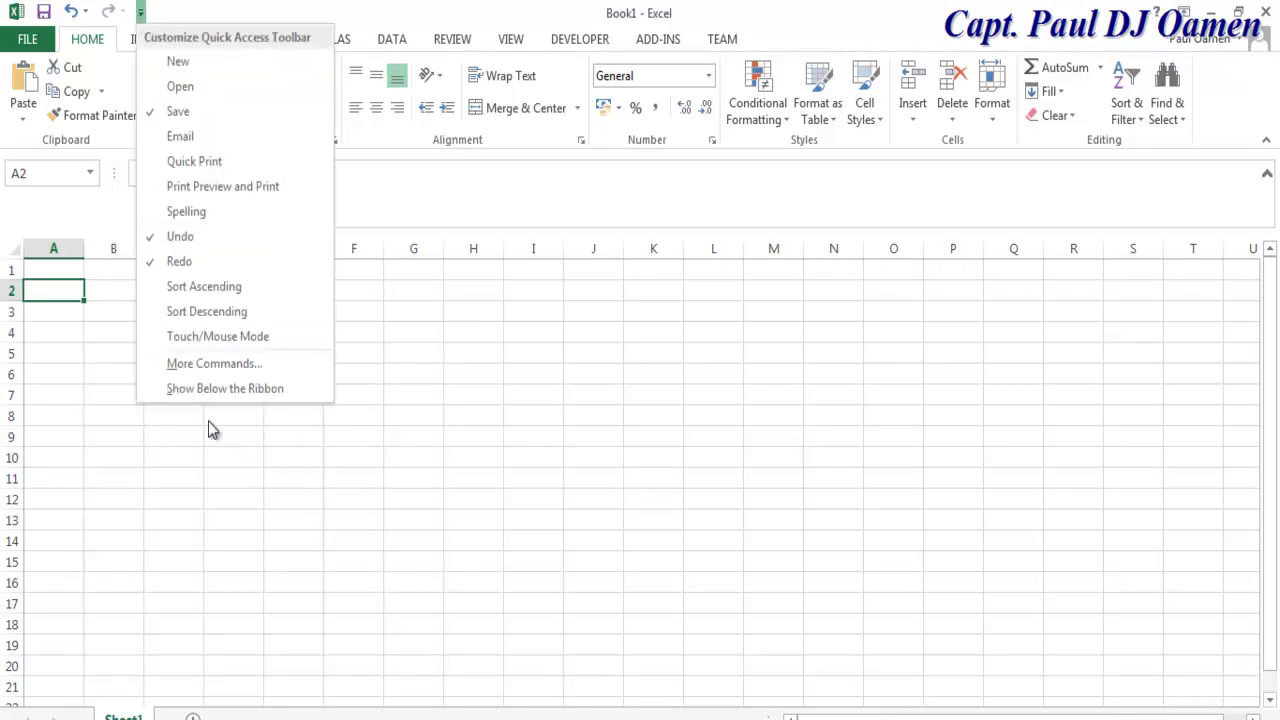
left_click(202, 366)
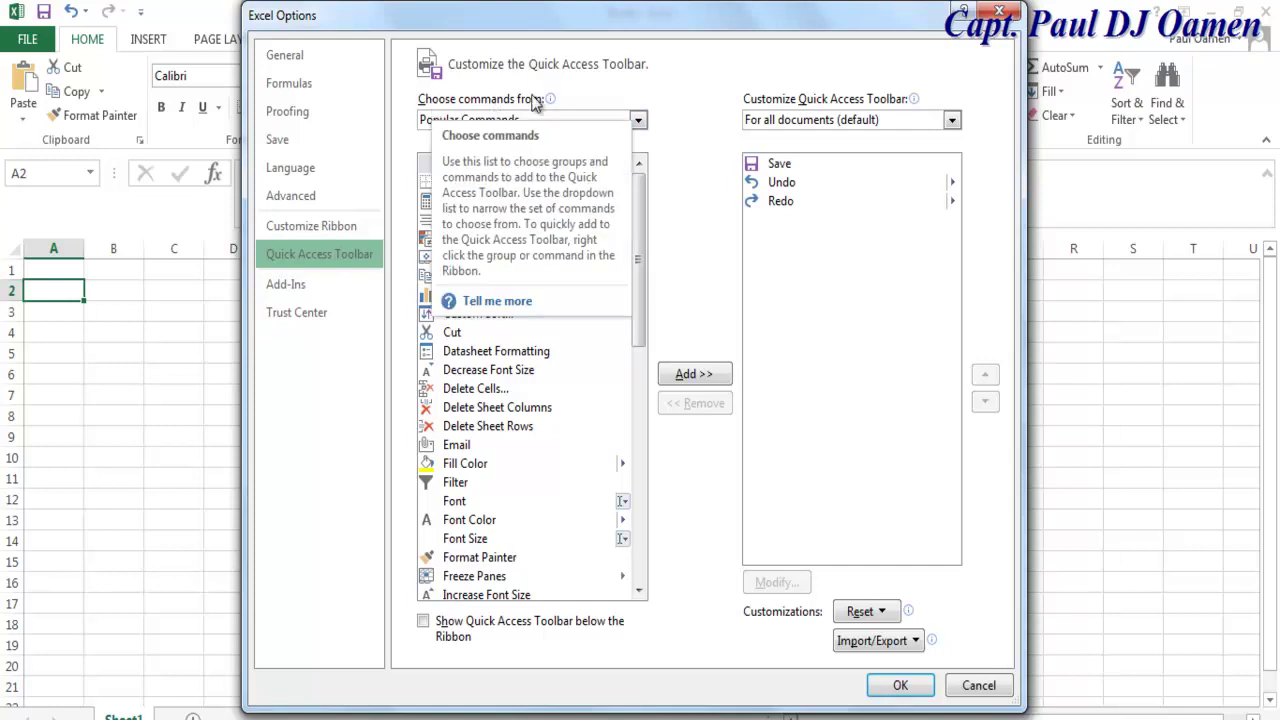
Add Camera from All Commands to the Quick Access Toolbar and confirm with OK.
left_click(638, 120)
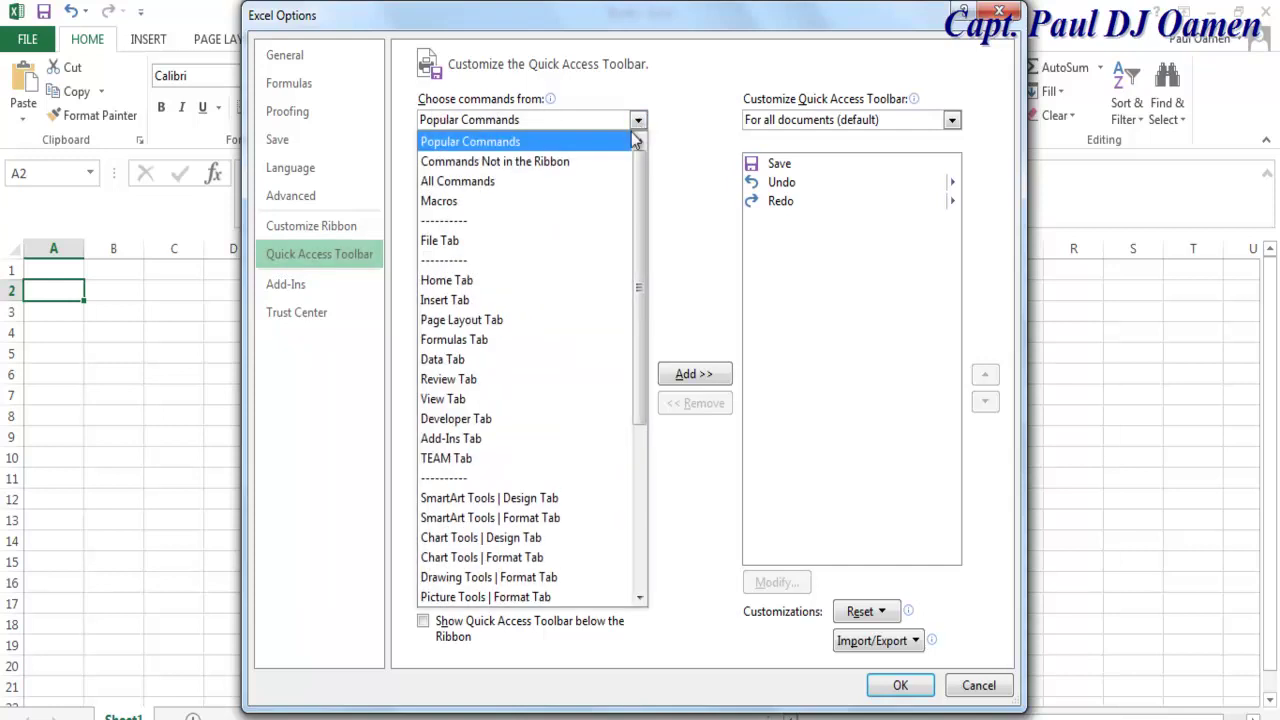
left_click(460, 183)
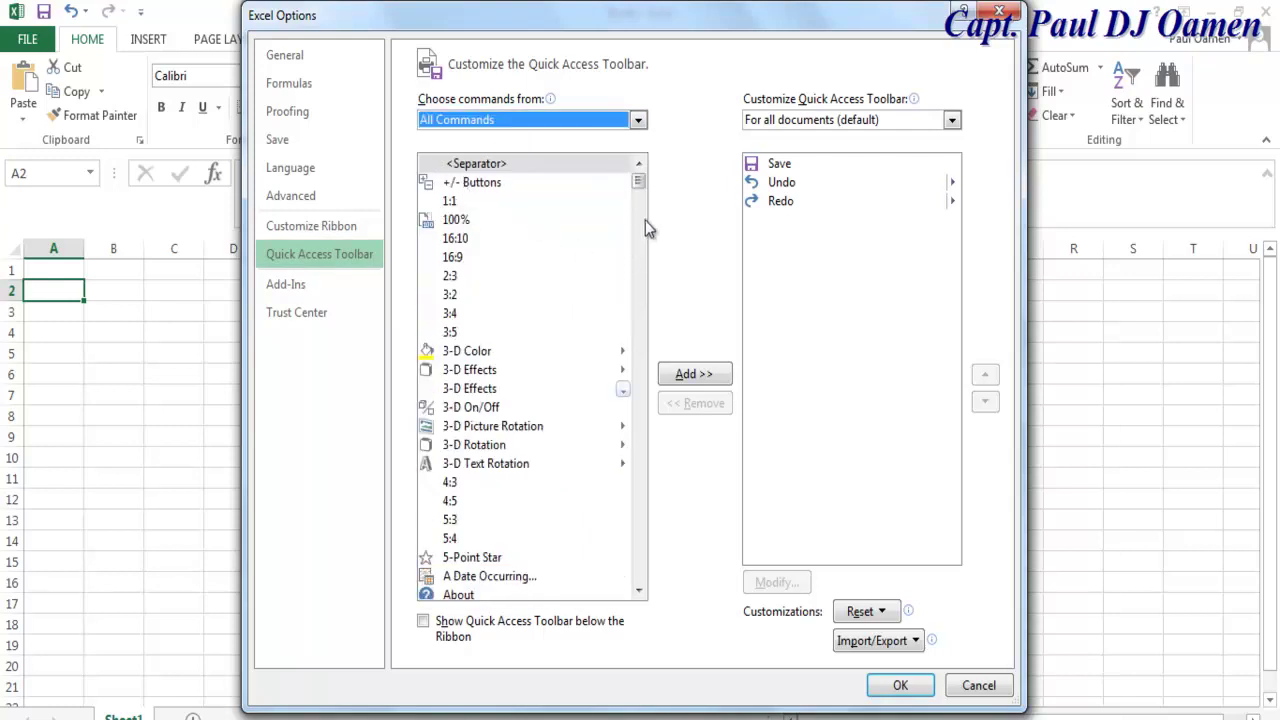
left_click_drag(638, 181, 638, 222)
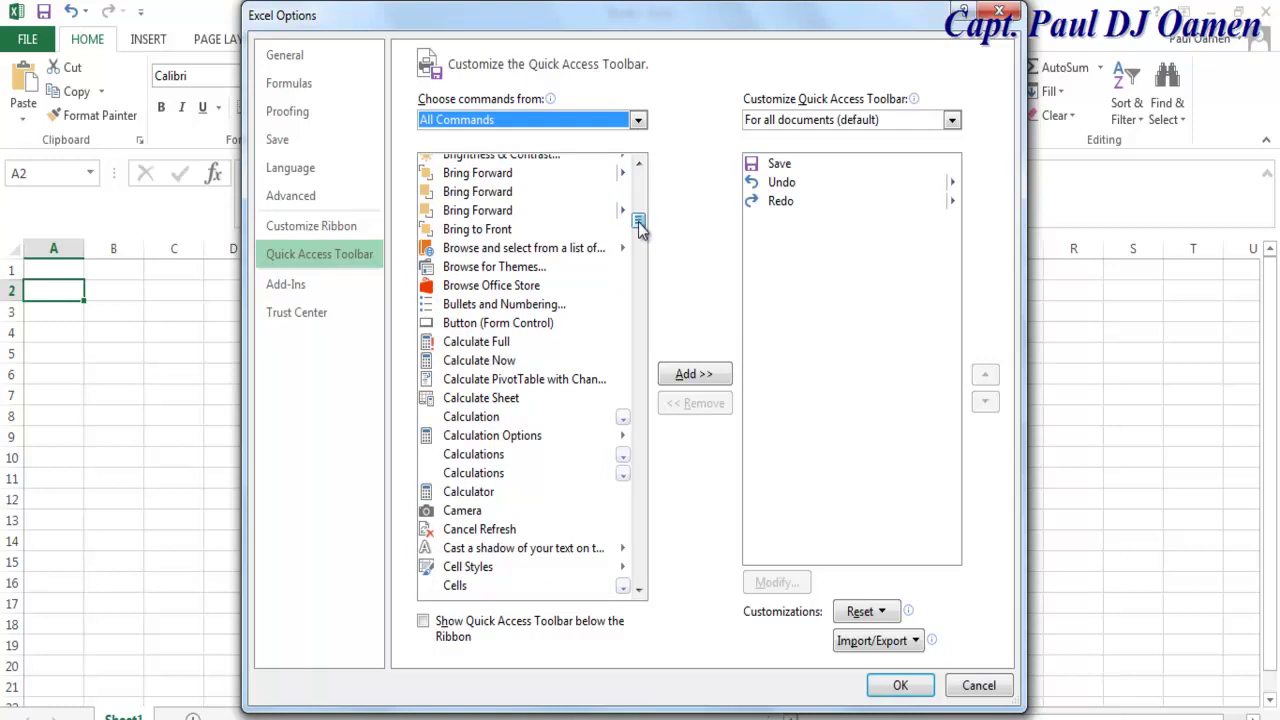
left_click(460, 513)
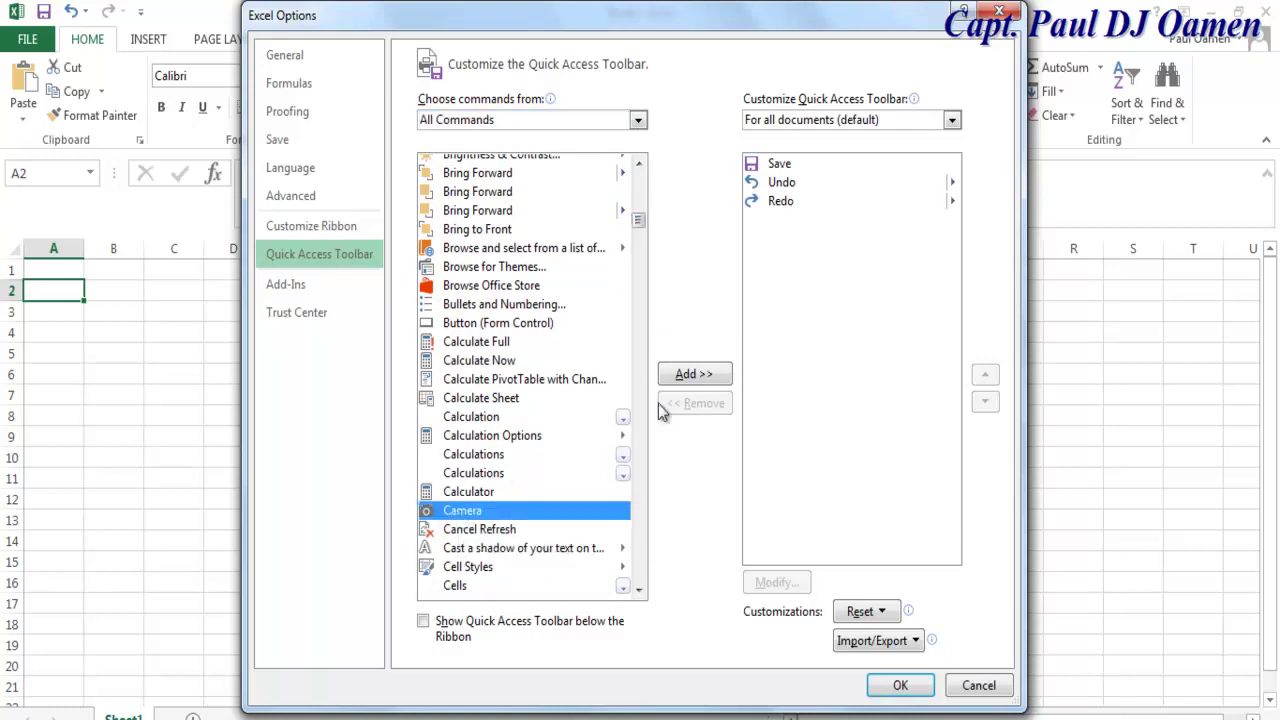
left_click(686, 376)
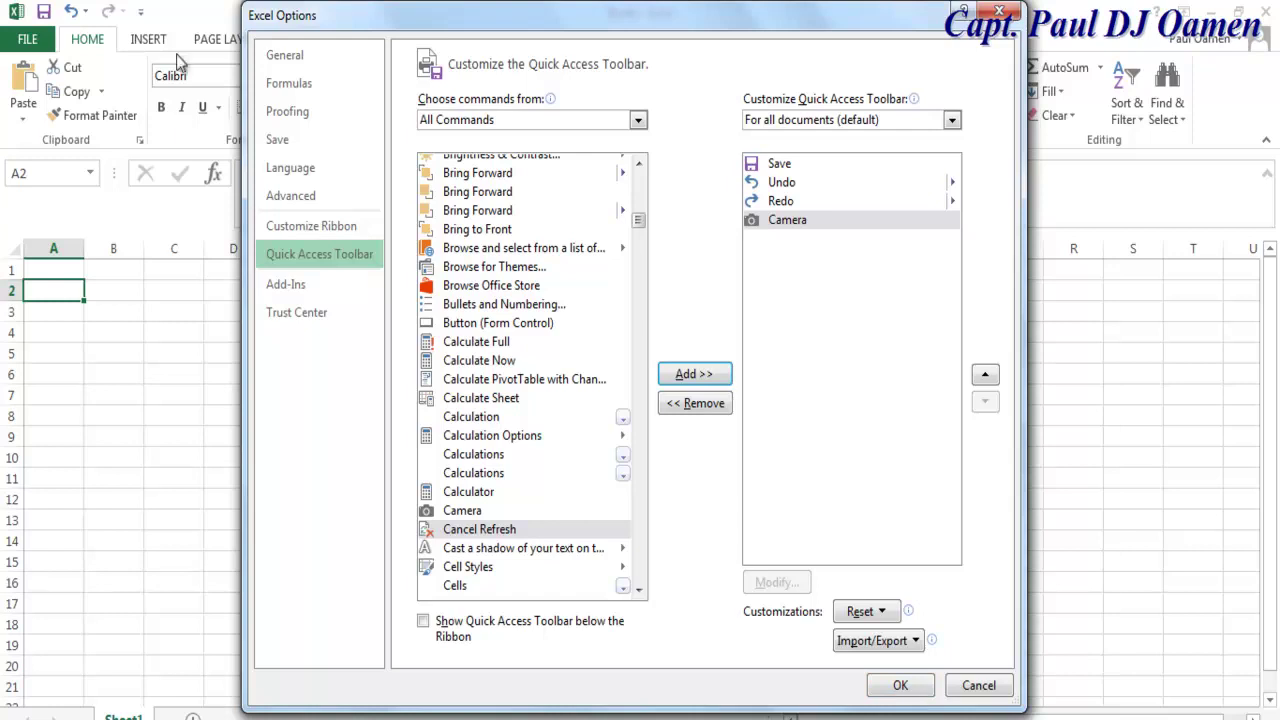
left_click(912, 688)
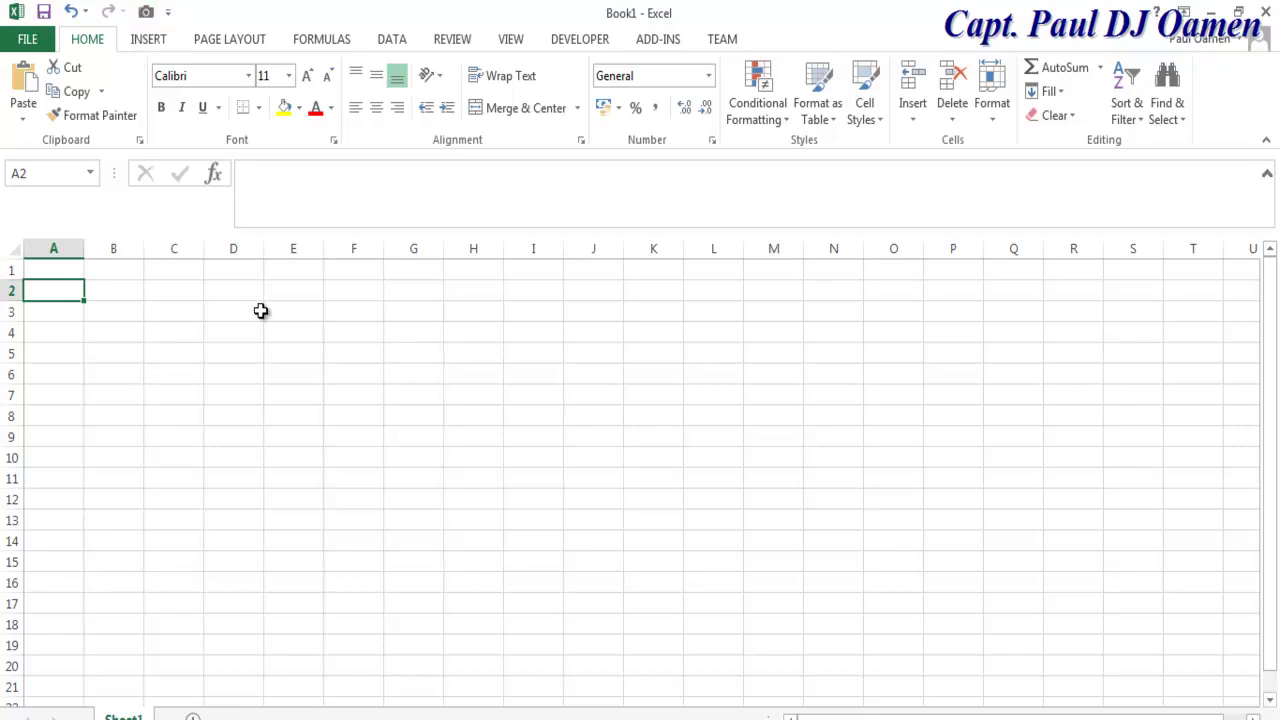
Enter the Month heading in A1 and fill Jan through Dec down A2:A13.
left_click(69, 272)
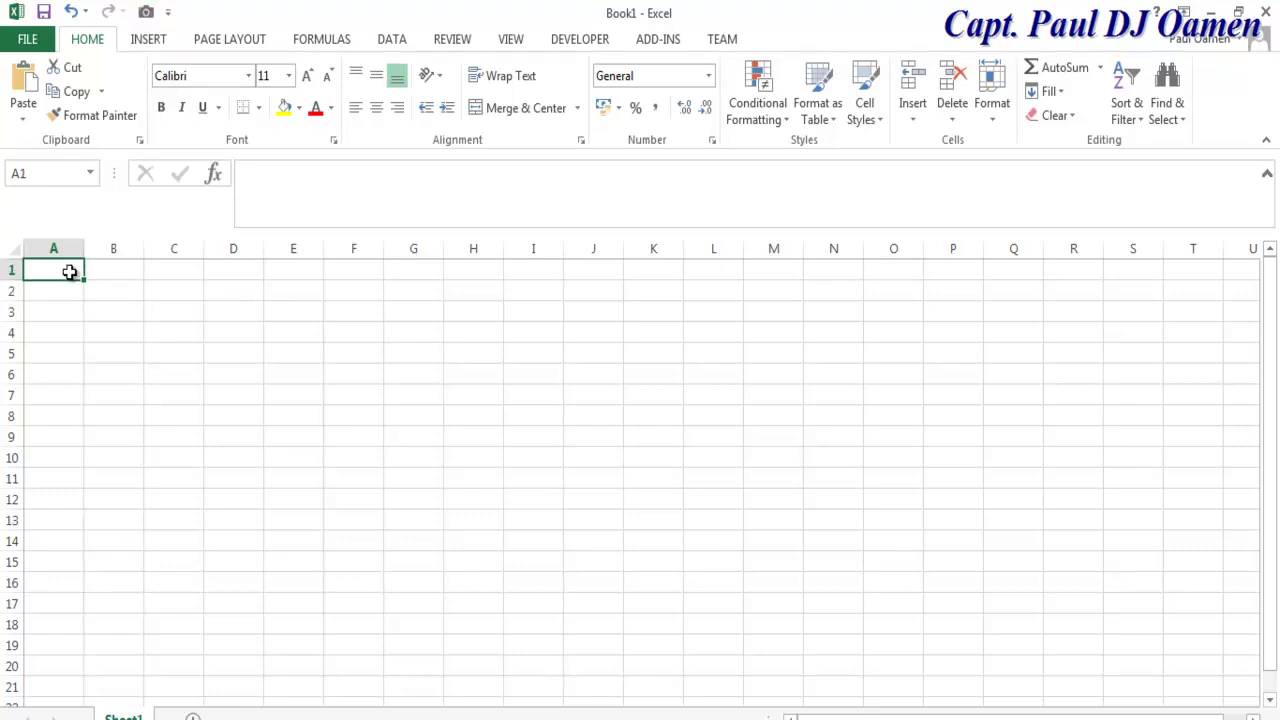
type("Mo")
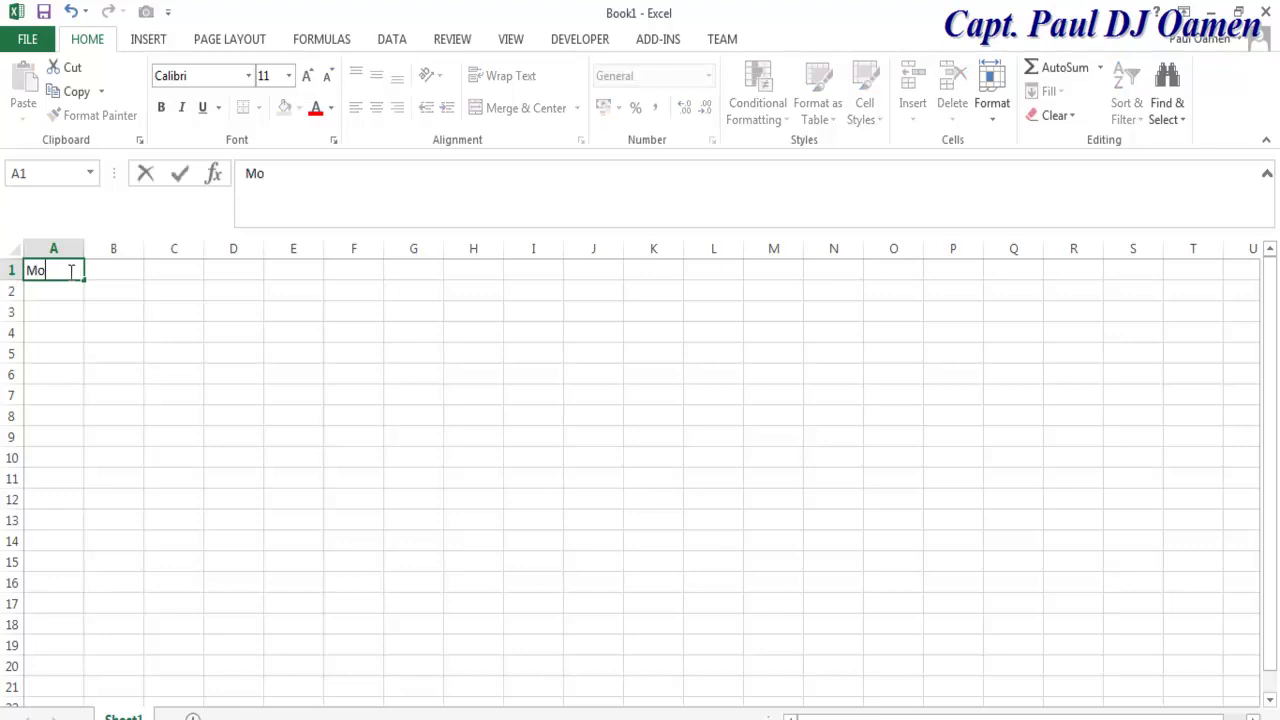
type("nth")
left_click(44, 289)
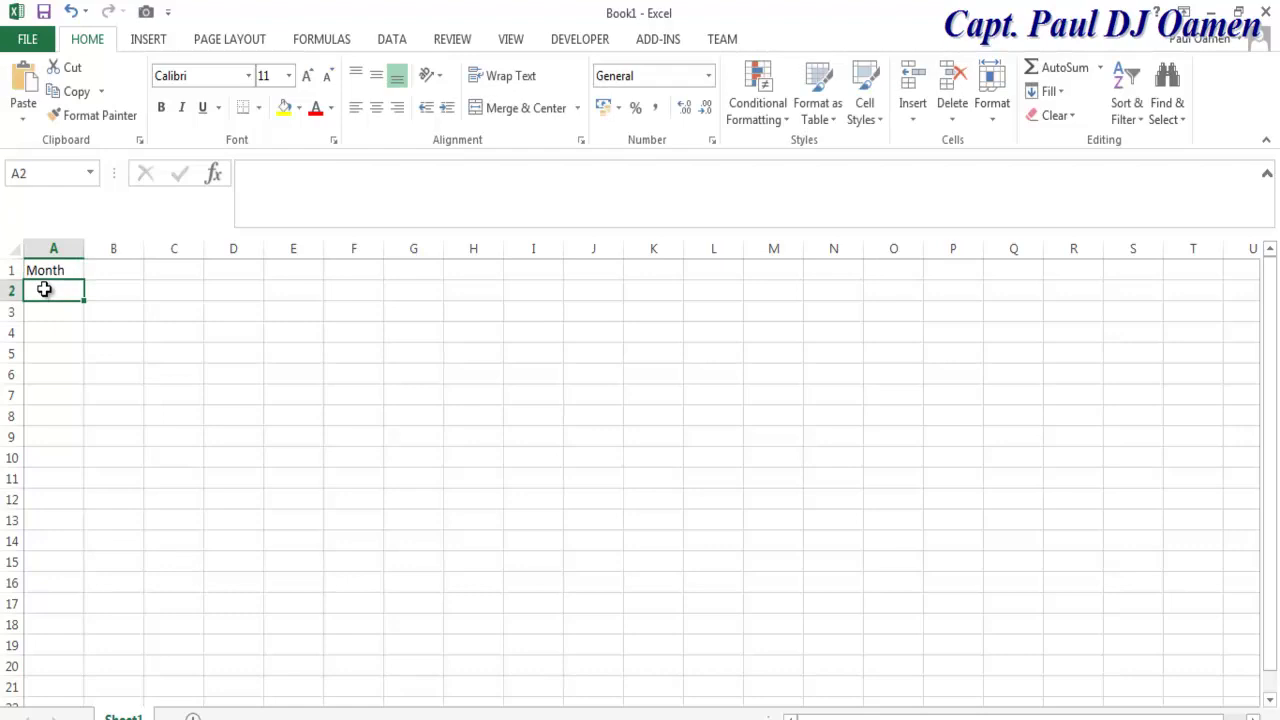
type("Jan")
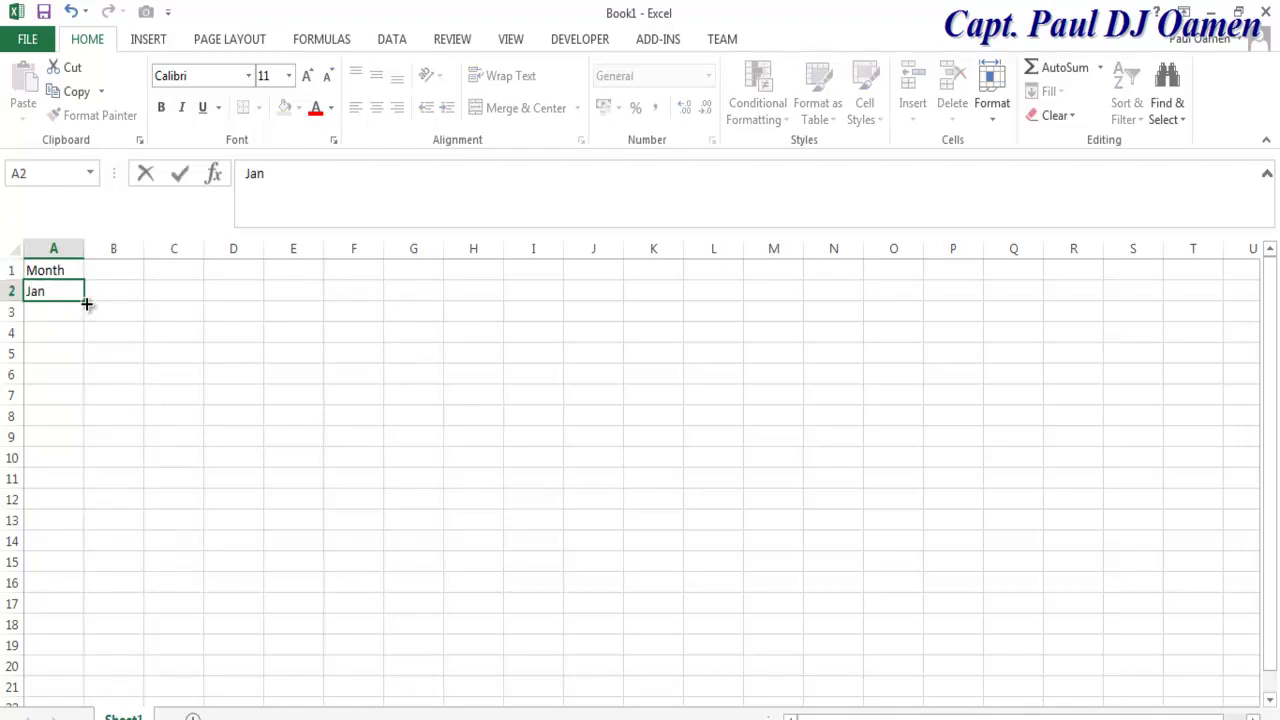
mouse_move(85, 300)
left_mouse_down()
mouse_move(84, 550)
mouse_move(84, 530)
left_mouse_up()
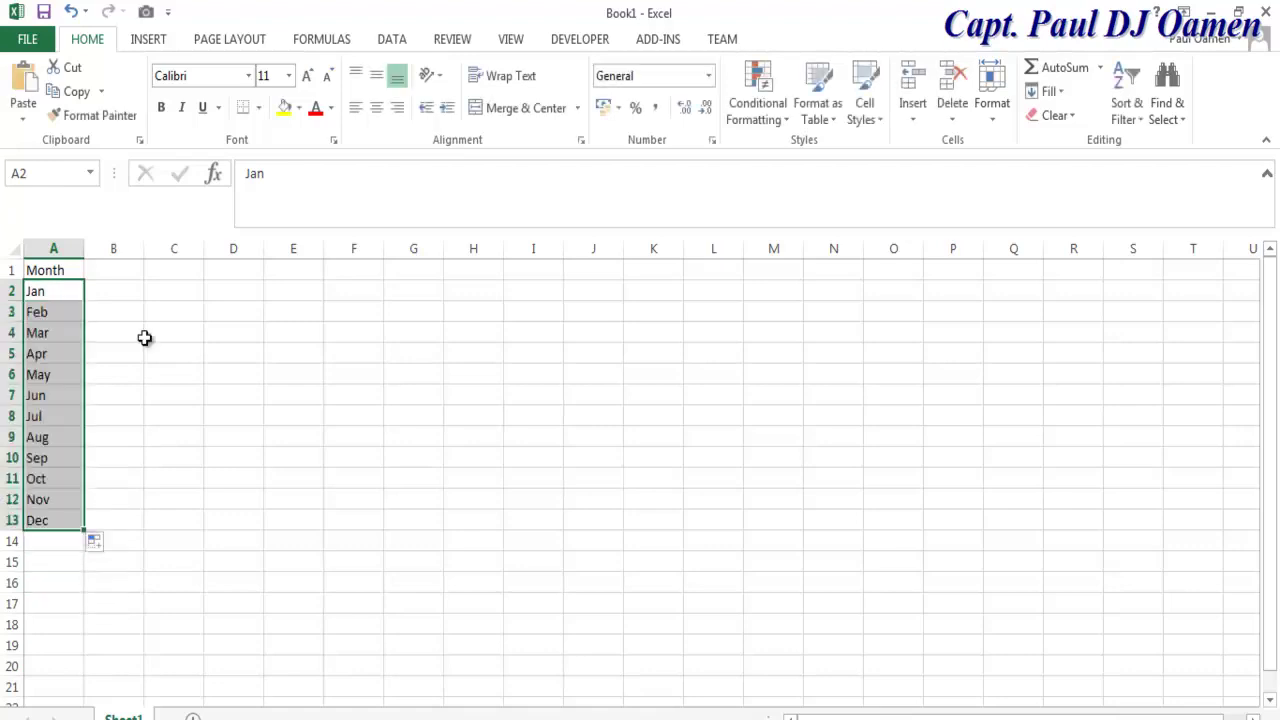
left_click(111, 271)
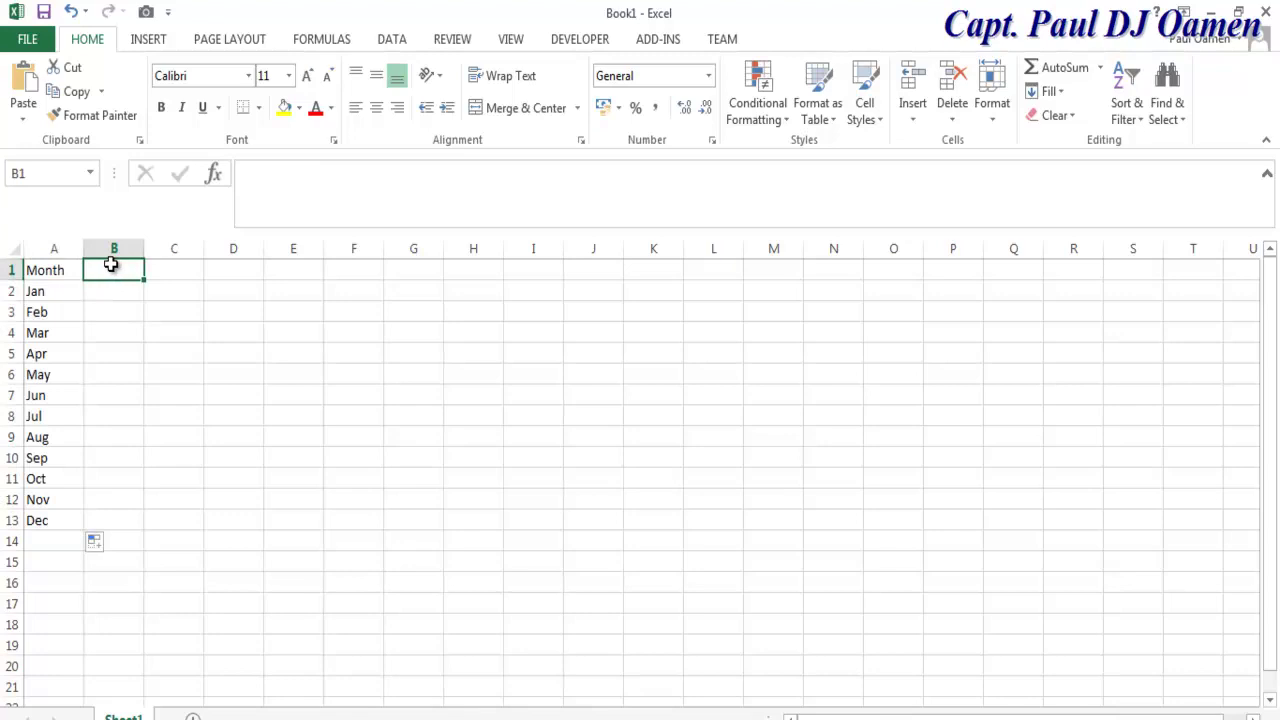
Enter the headings Maths, English, Chem, Physic and Computing across B1:F1.
type("Maths")
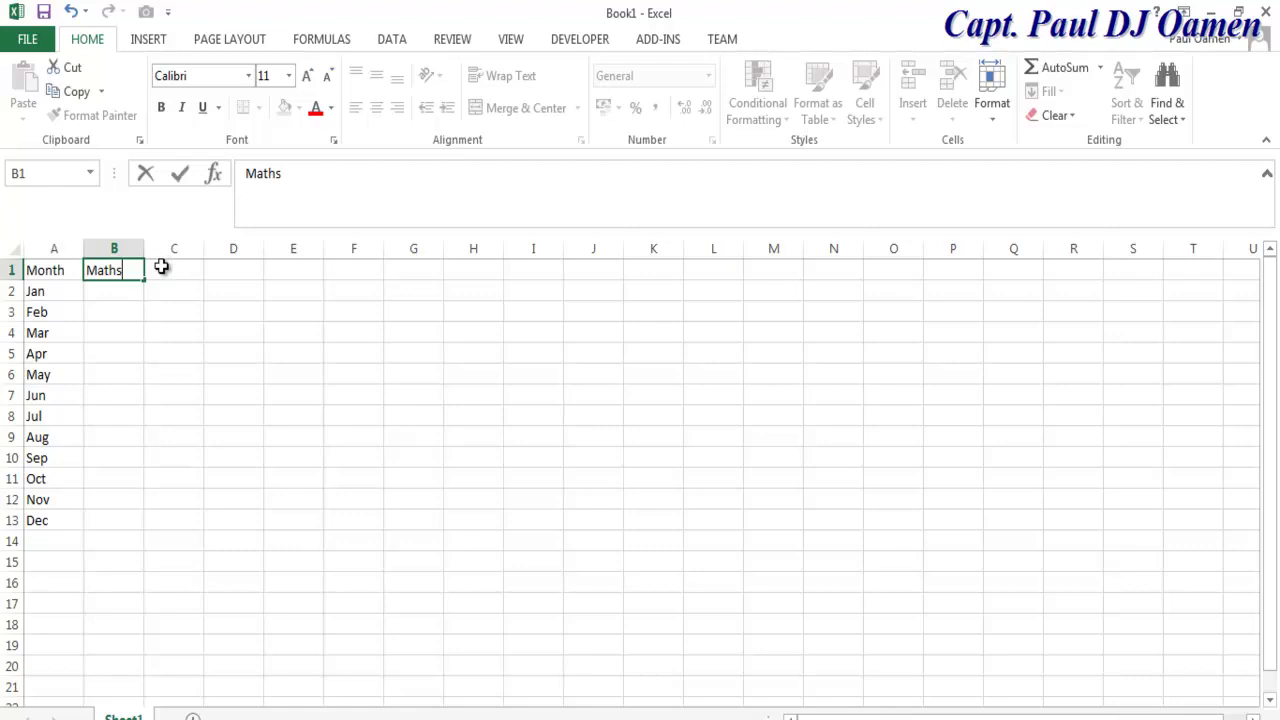
left_click(161, 267)
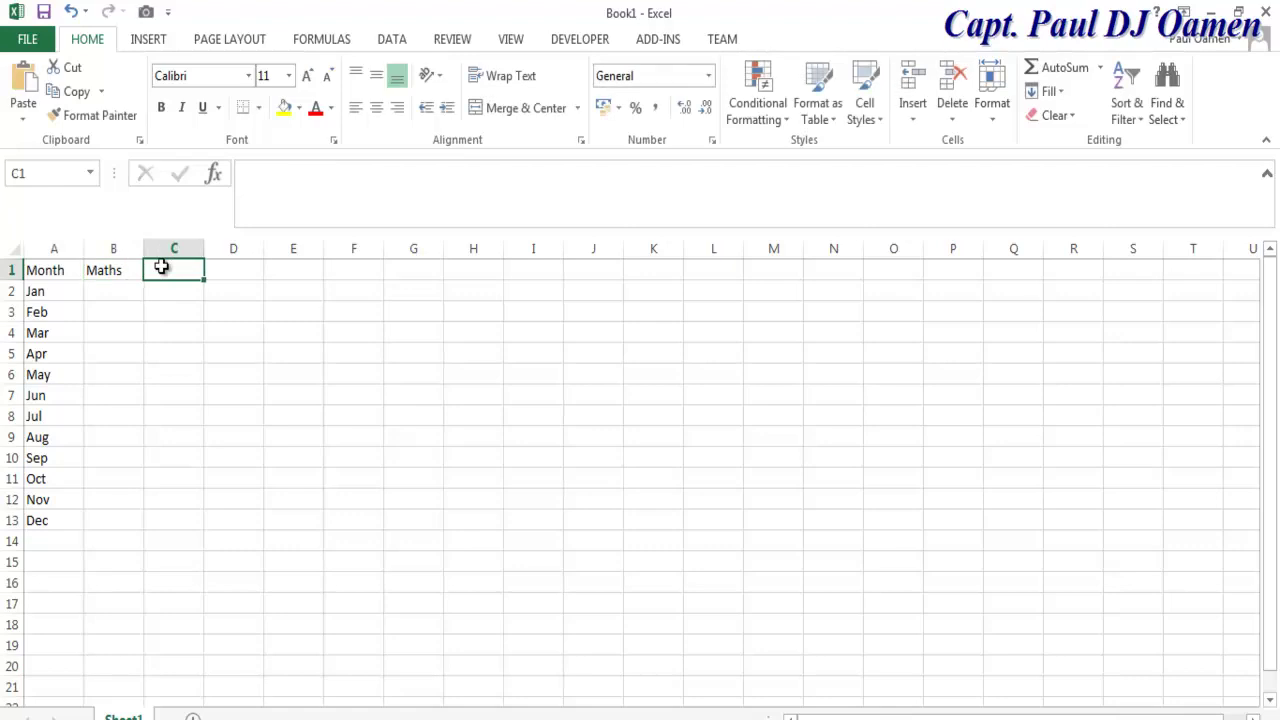
type("Englis")
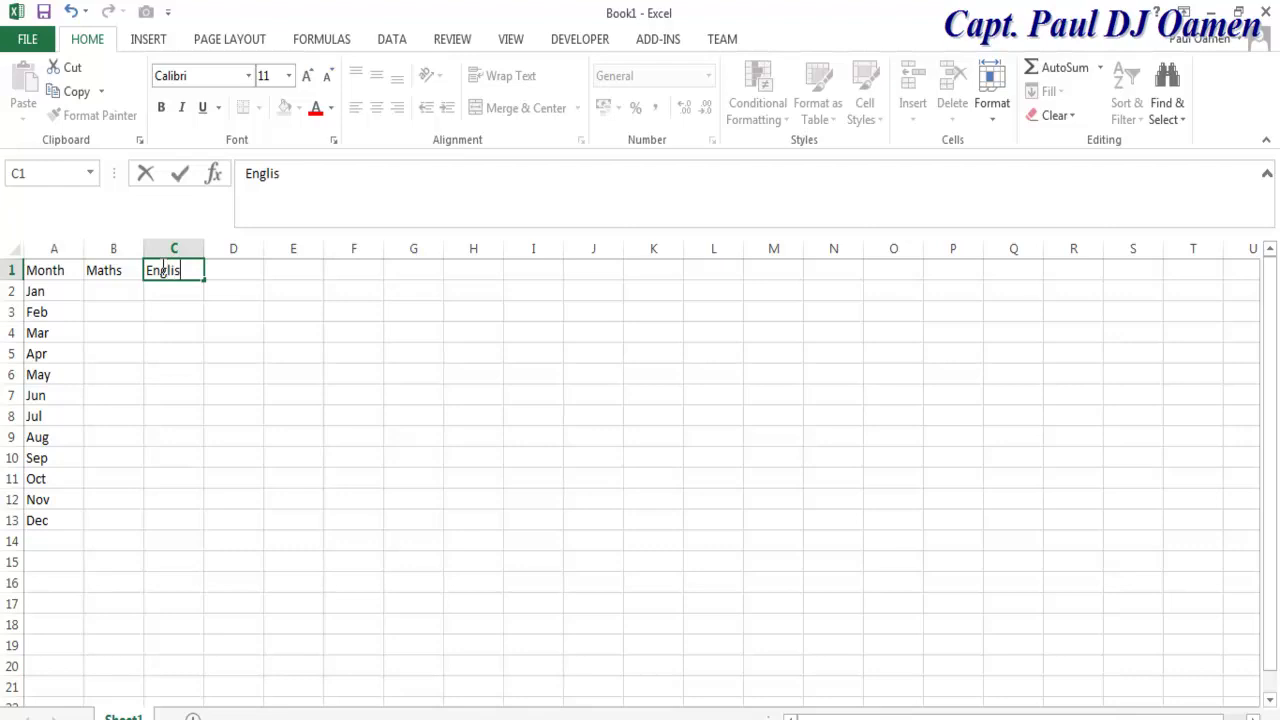
type("h")
key("Tab")
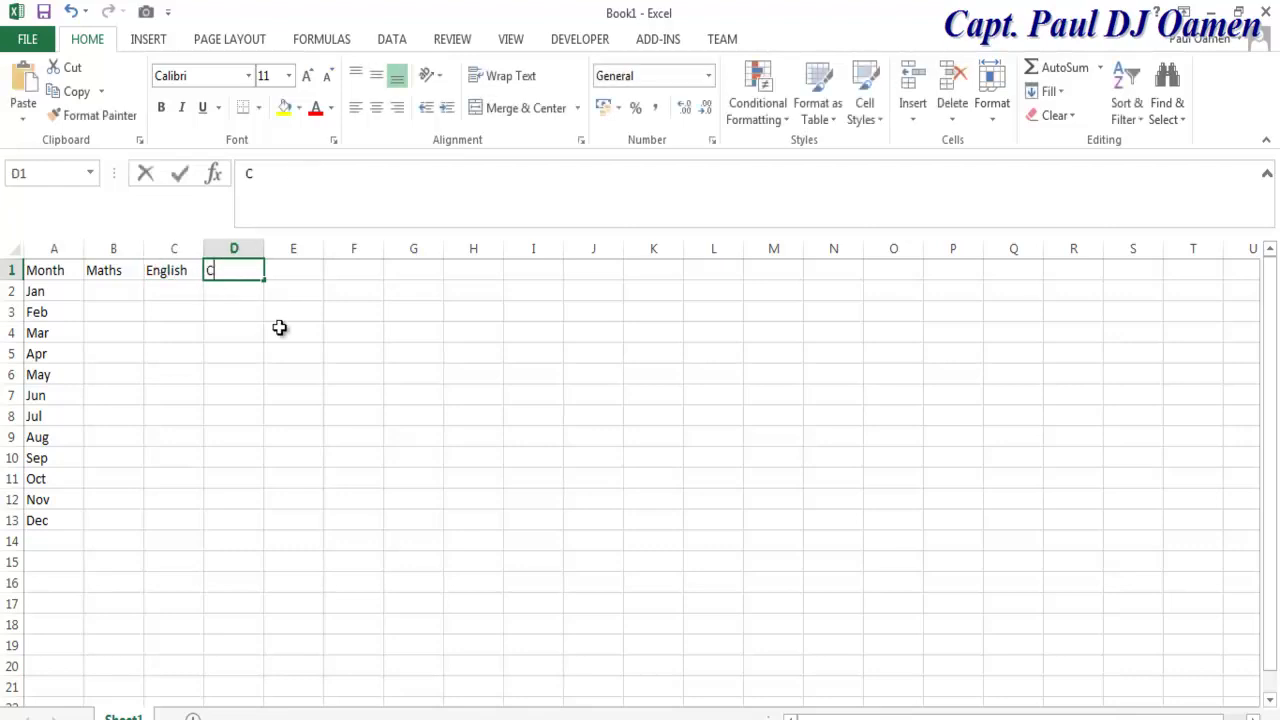
type("Chem")
key("Tab")
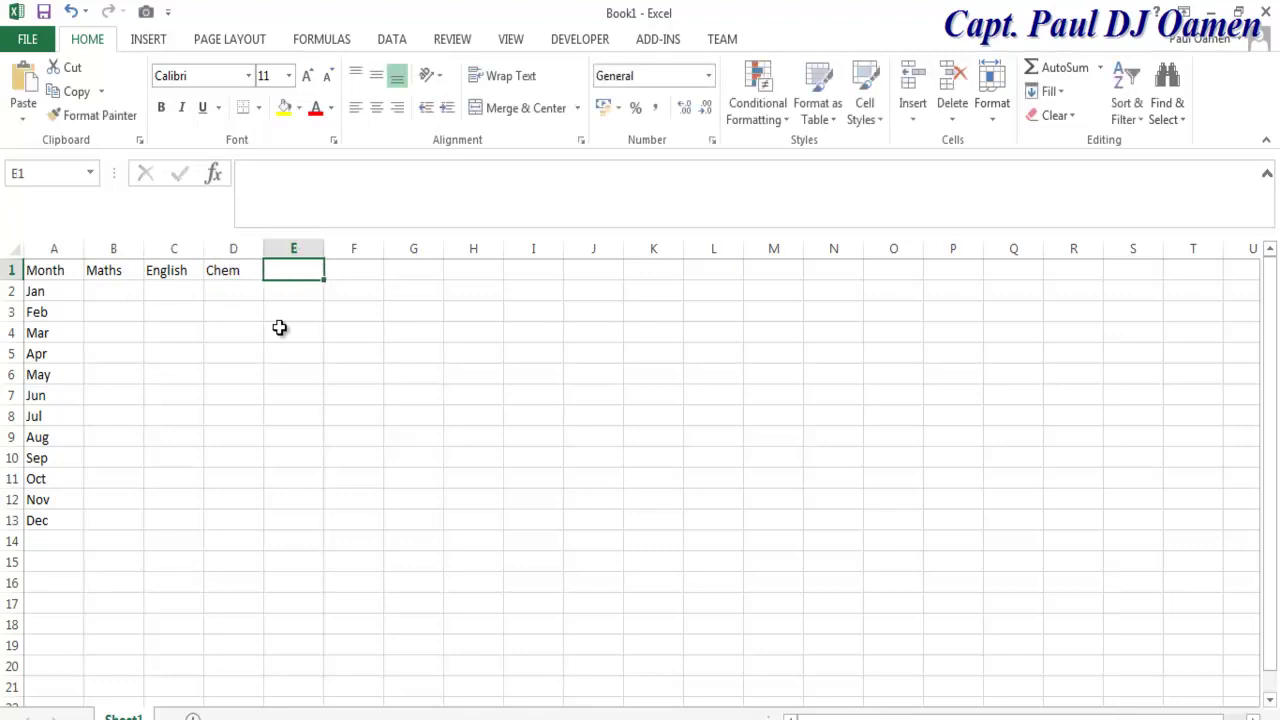
type("Physic")
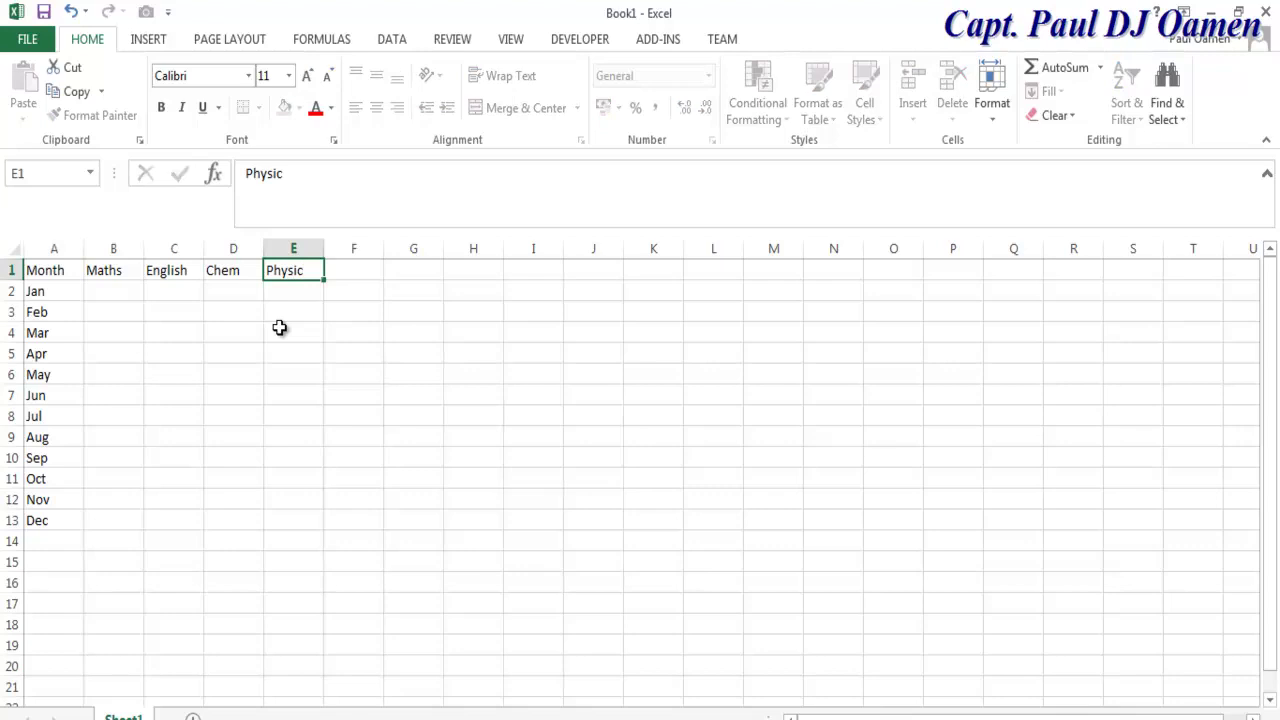
key("Tab")
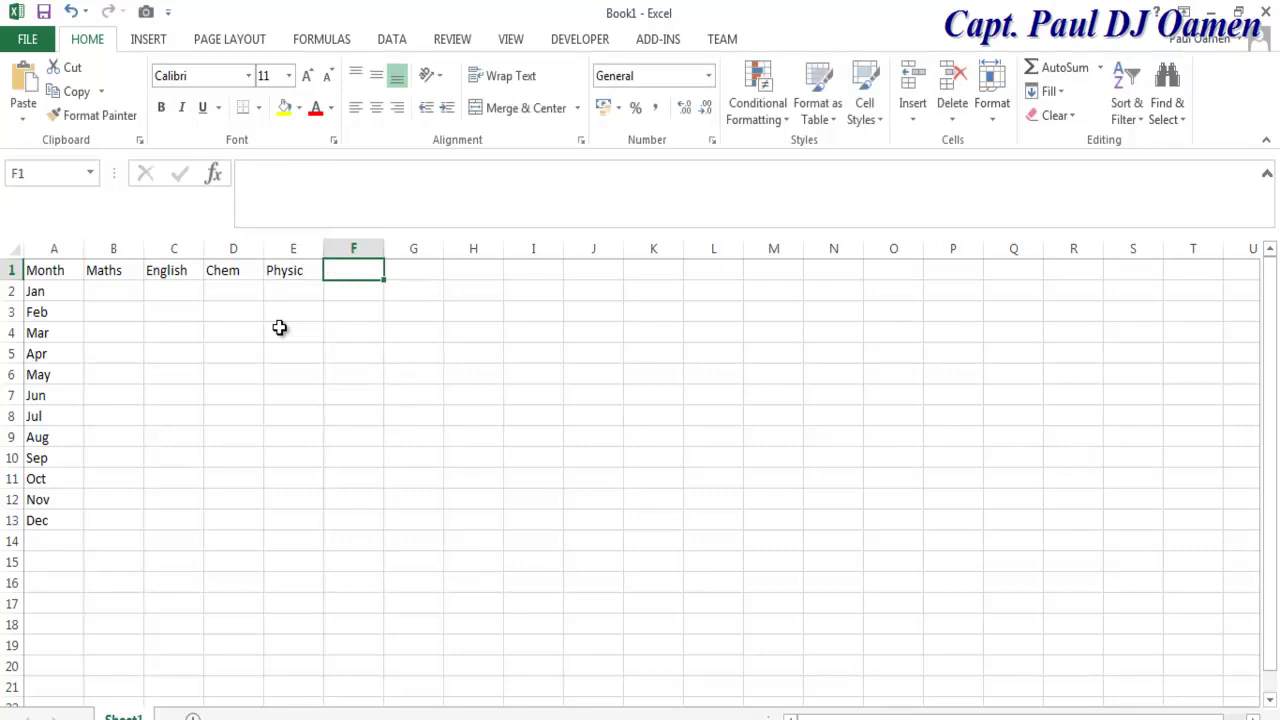
type("Computing")
left_click(509, 509)
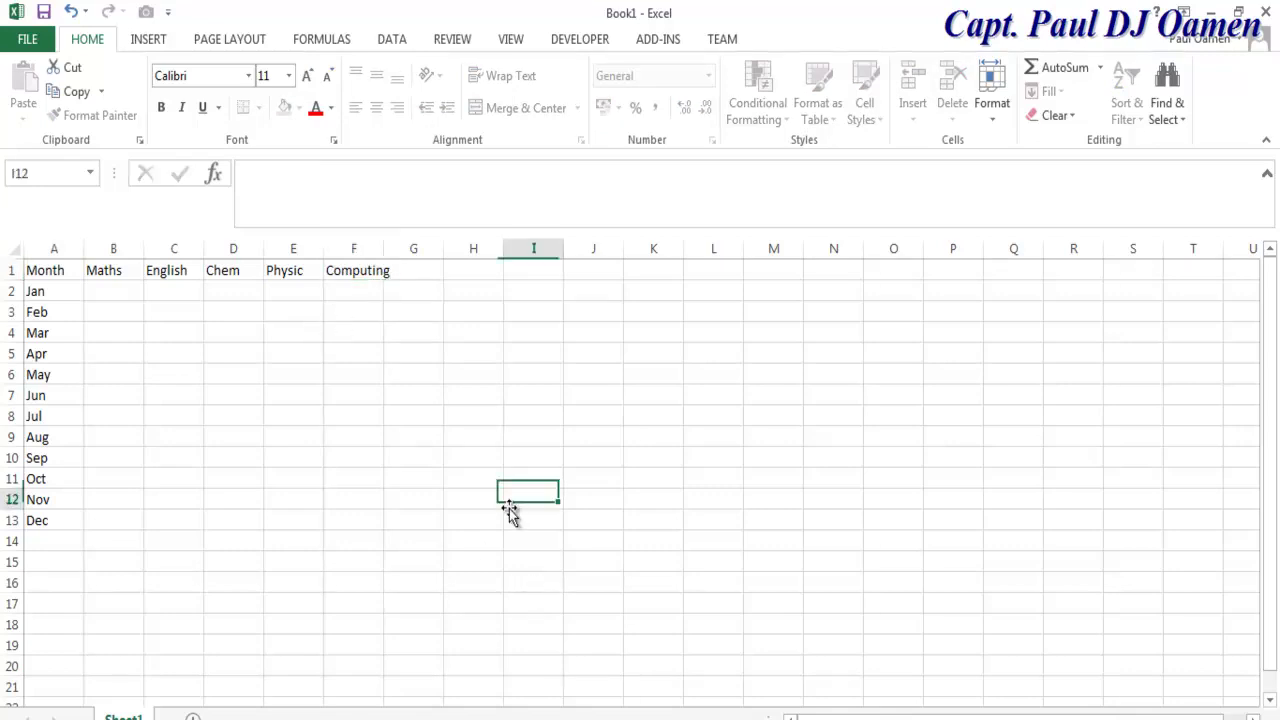
Enter Jan's scores 55, 34, 66, 77 and 44 in B2:F2.
left_click(118, 290)
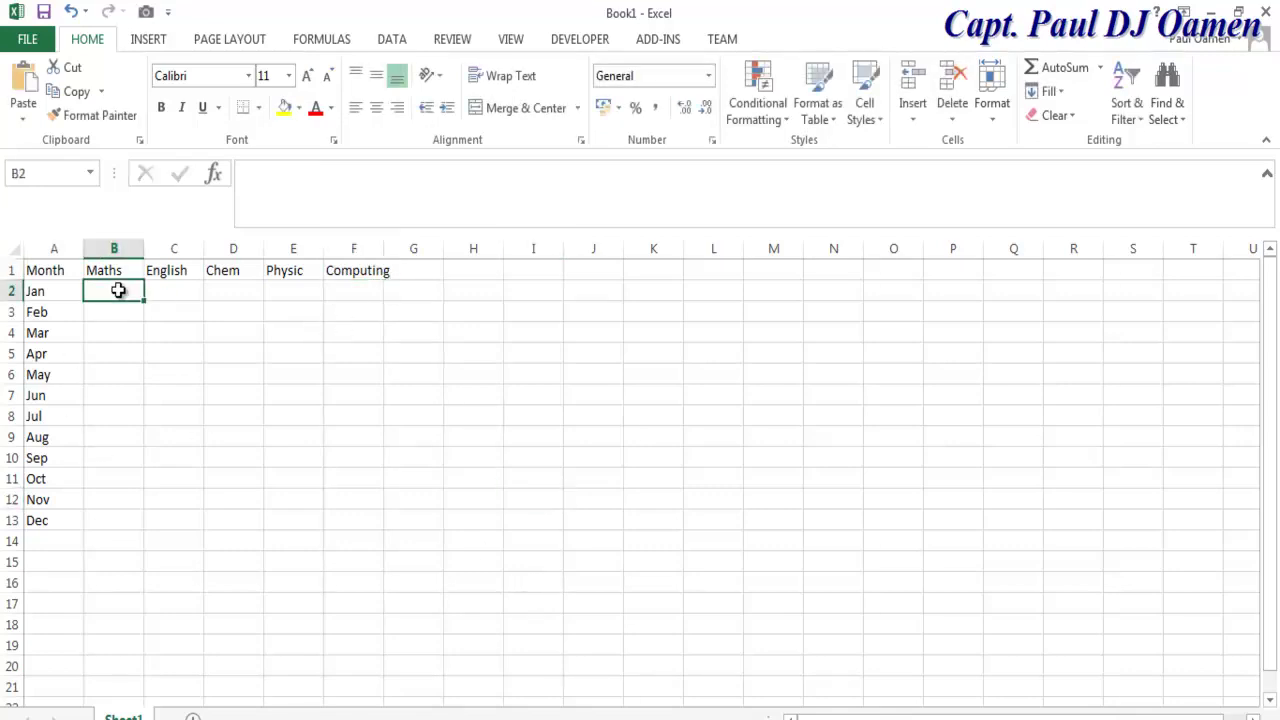
type("55")
left_click(165, 295)
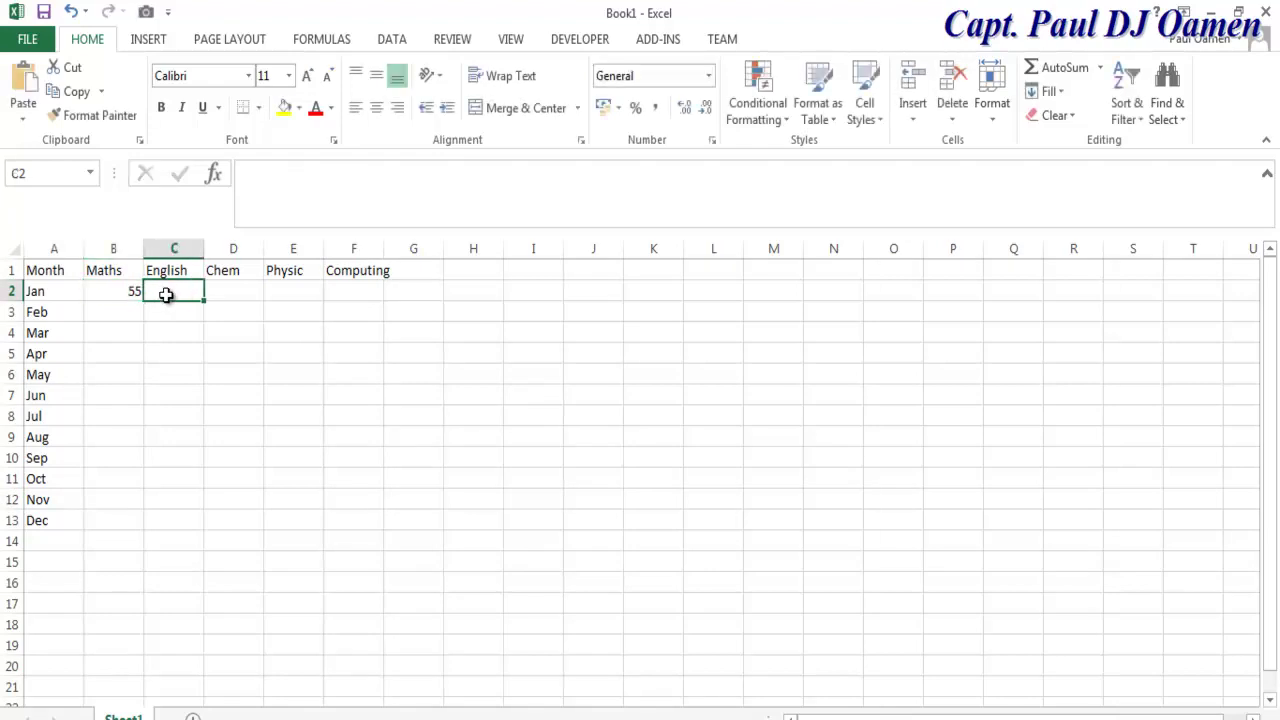
type("34")
left_click(223, 289)
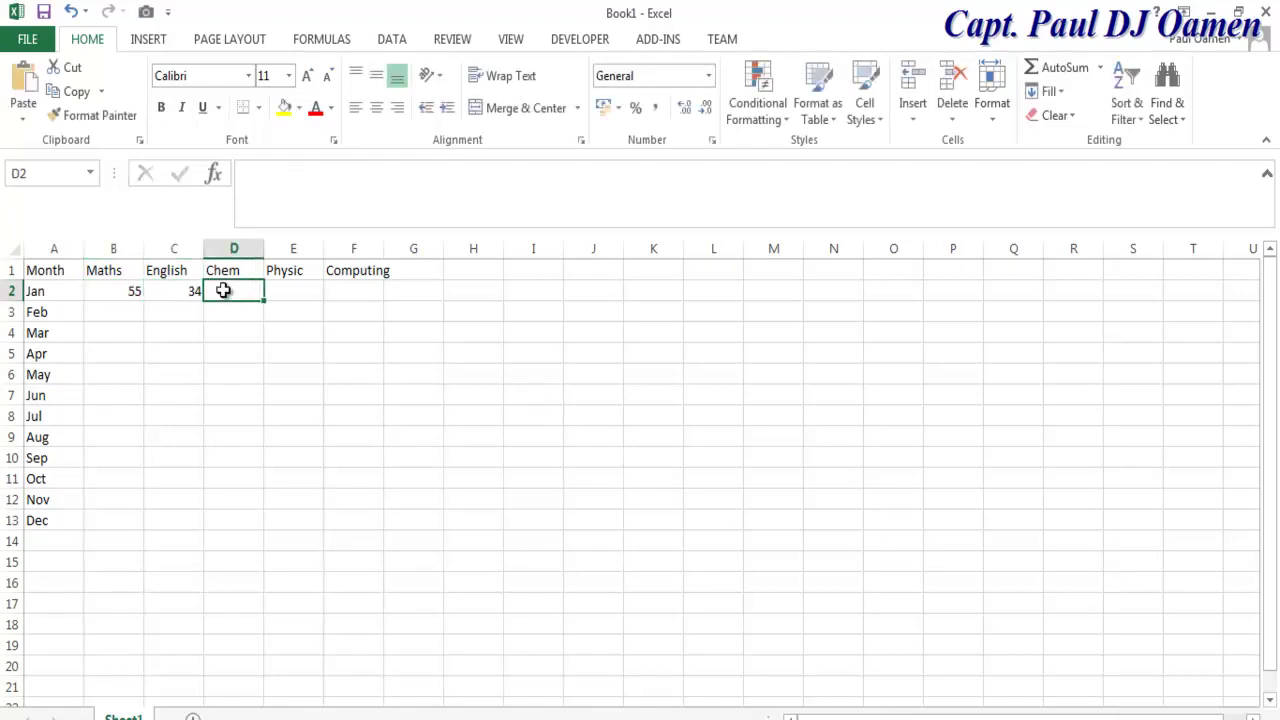
type("66")
left_click(286, 290)
type("77")
left_click(350, 290)
type("44")
left_click(362, 318)
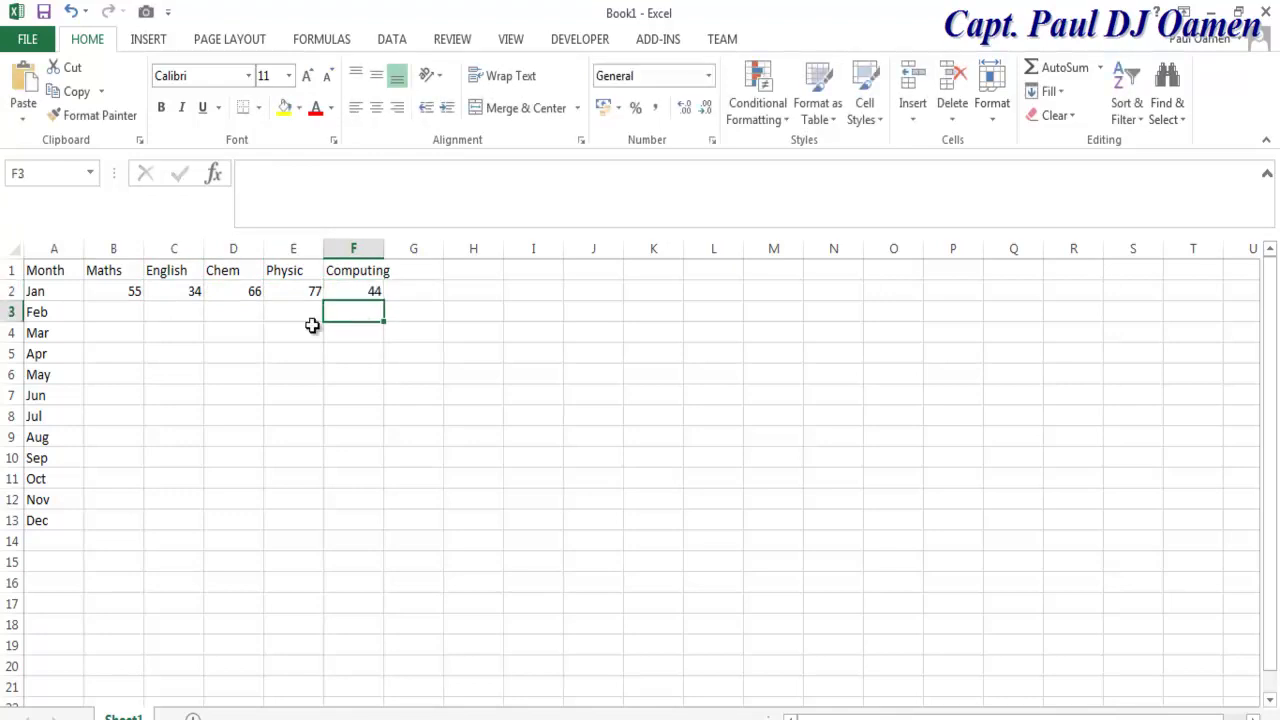
Put the formula =B2+1 in B3 so Feb's Maths score becomes 56.
double_click(122, 313)
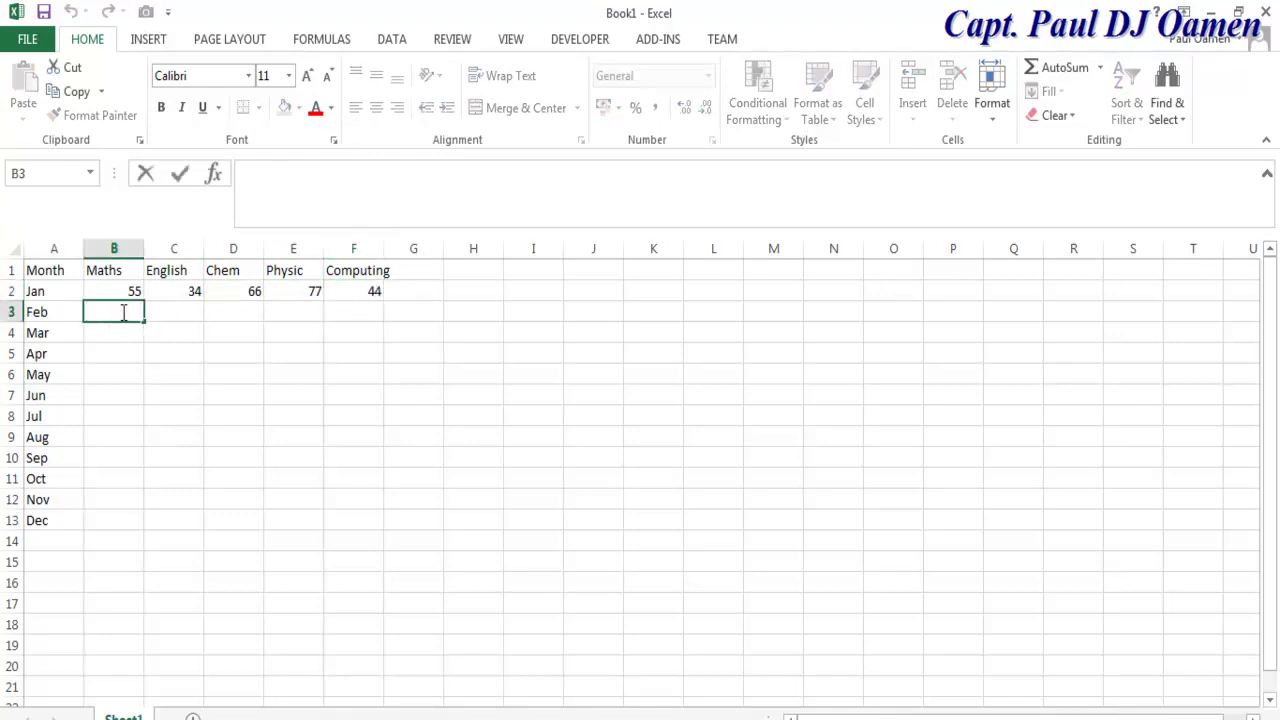
type("=")
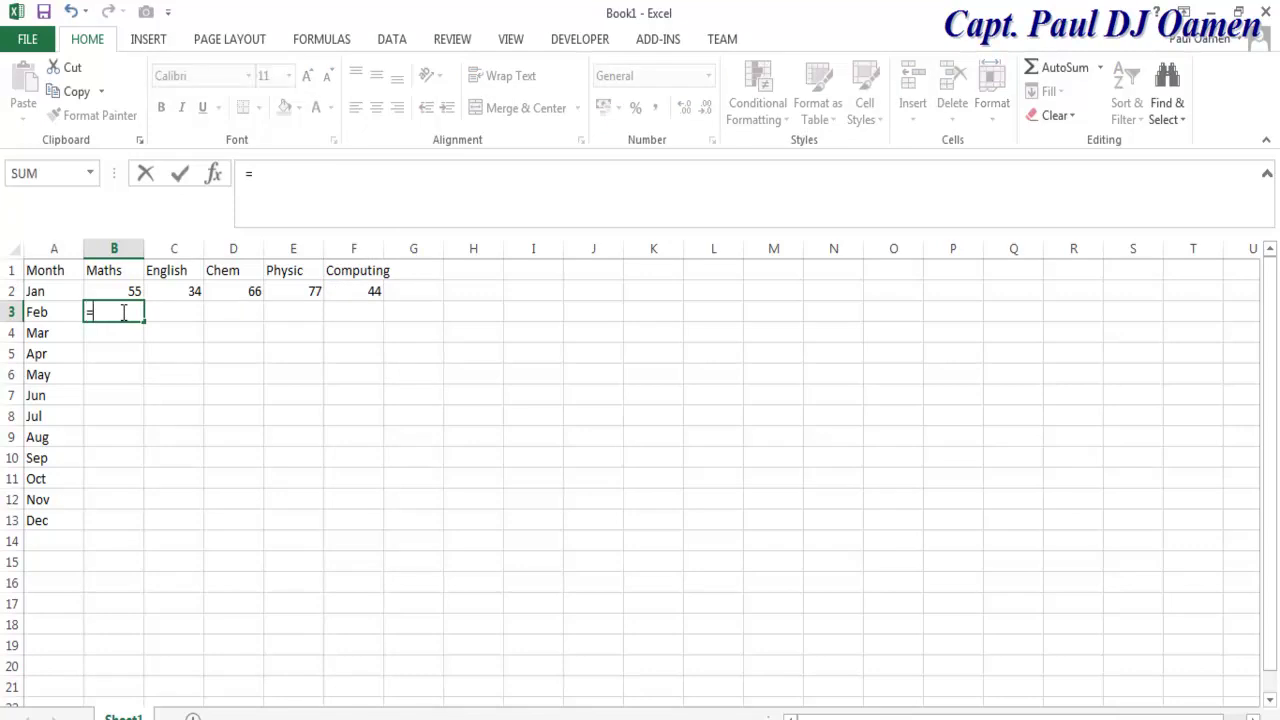
left_click(135, 290)
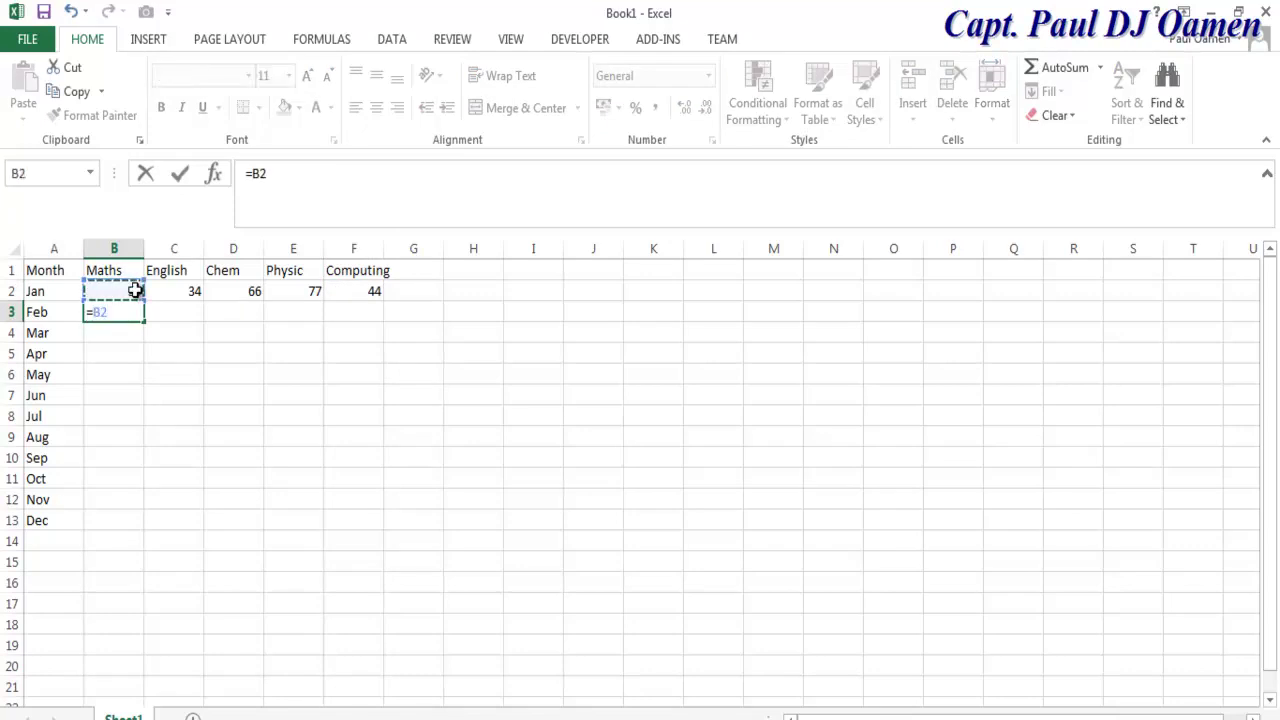
type("+")
type("1")
key("Return")
left_click(122, 314)
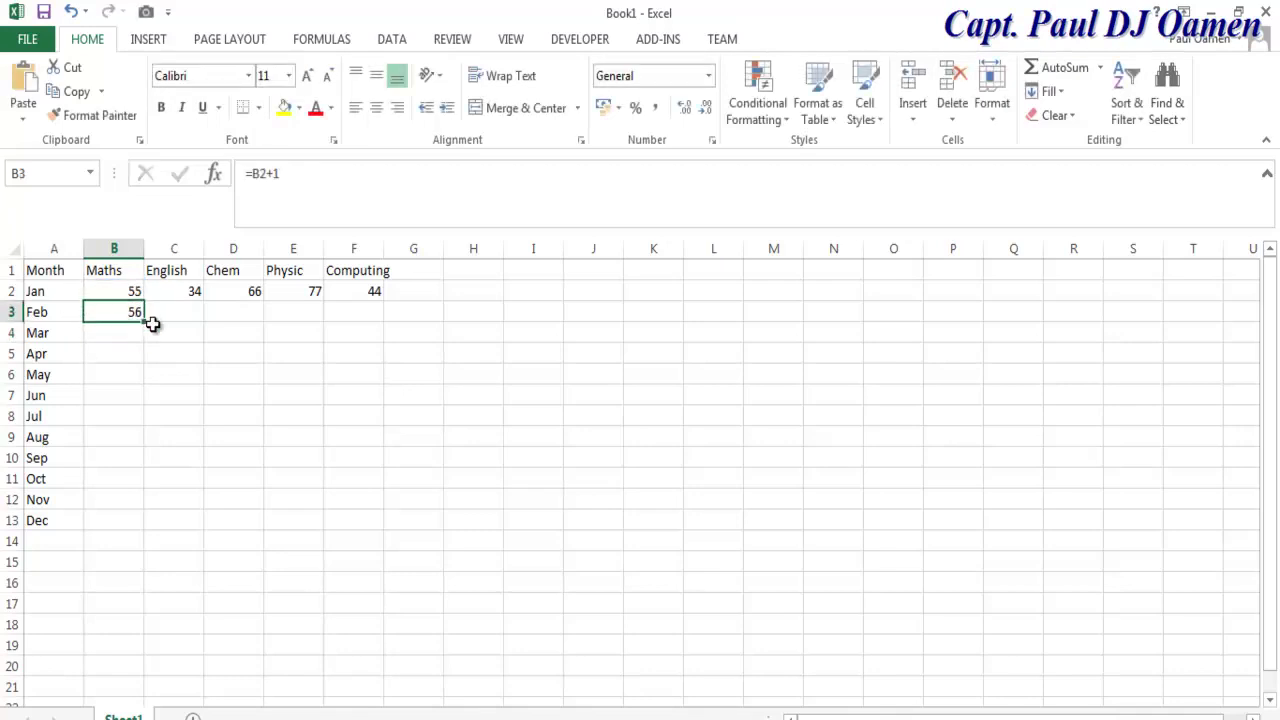
Fill the +1 formula across B3:F3 and down through row 13 for Dec.
left_click_drag(144, 322, 396, 325)
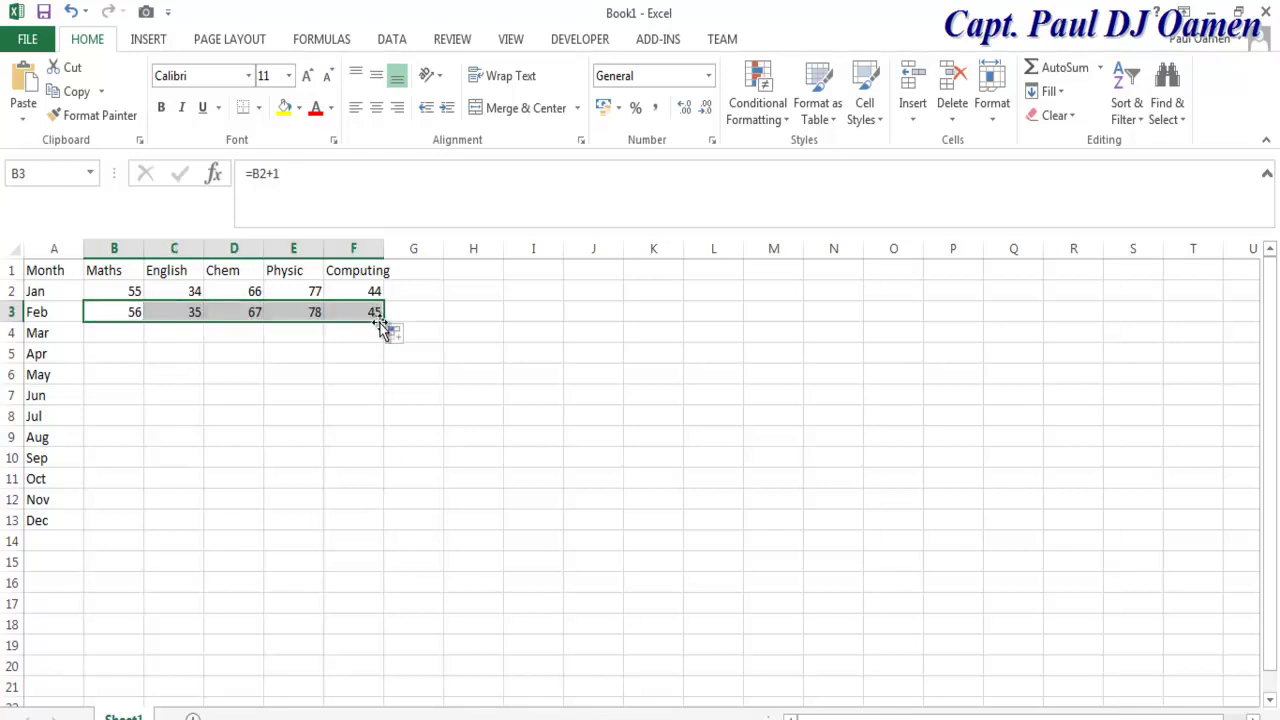
left_click_drag(384, 319, 363, 524)
left_click(50, 541)
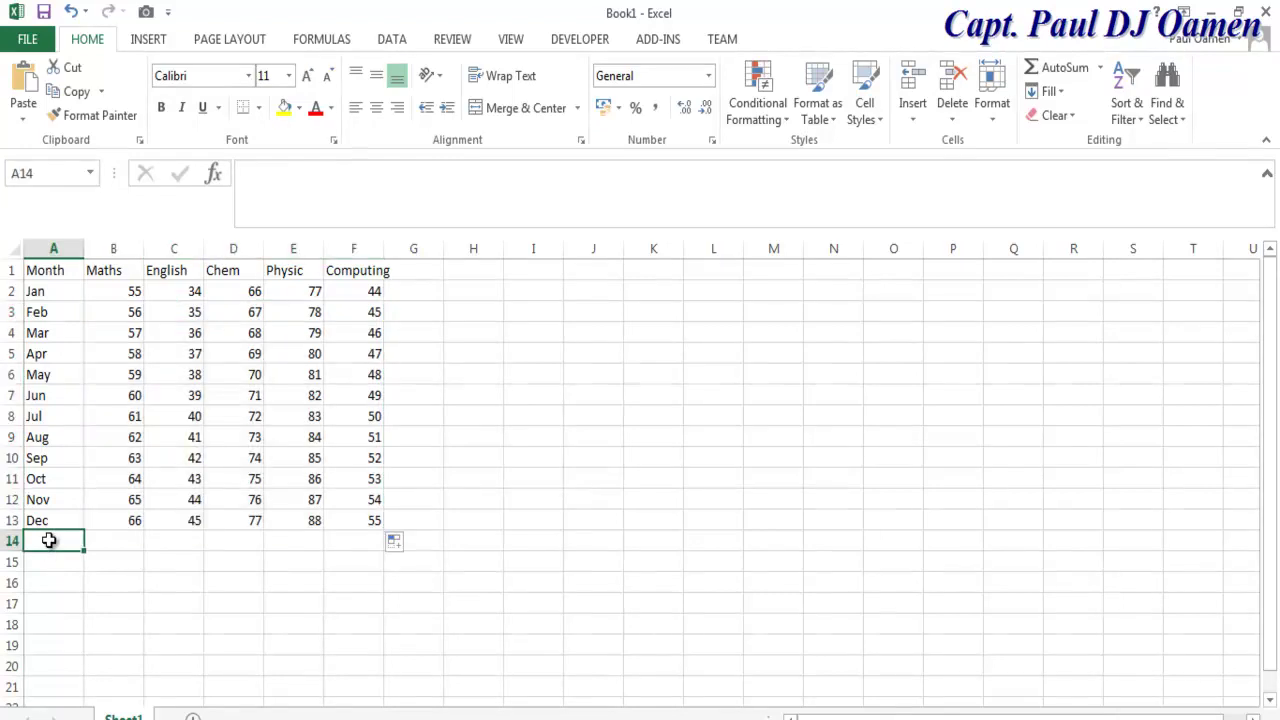
Insert a 3-D clustered column chart of A1:F13 and move it beside the table.
left_click_drag(45, 270, 361, 520)
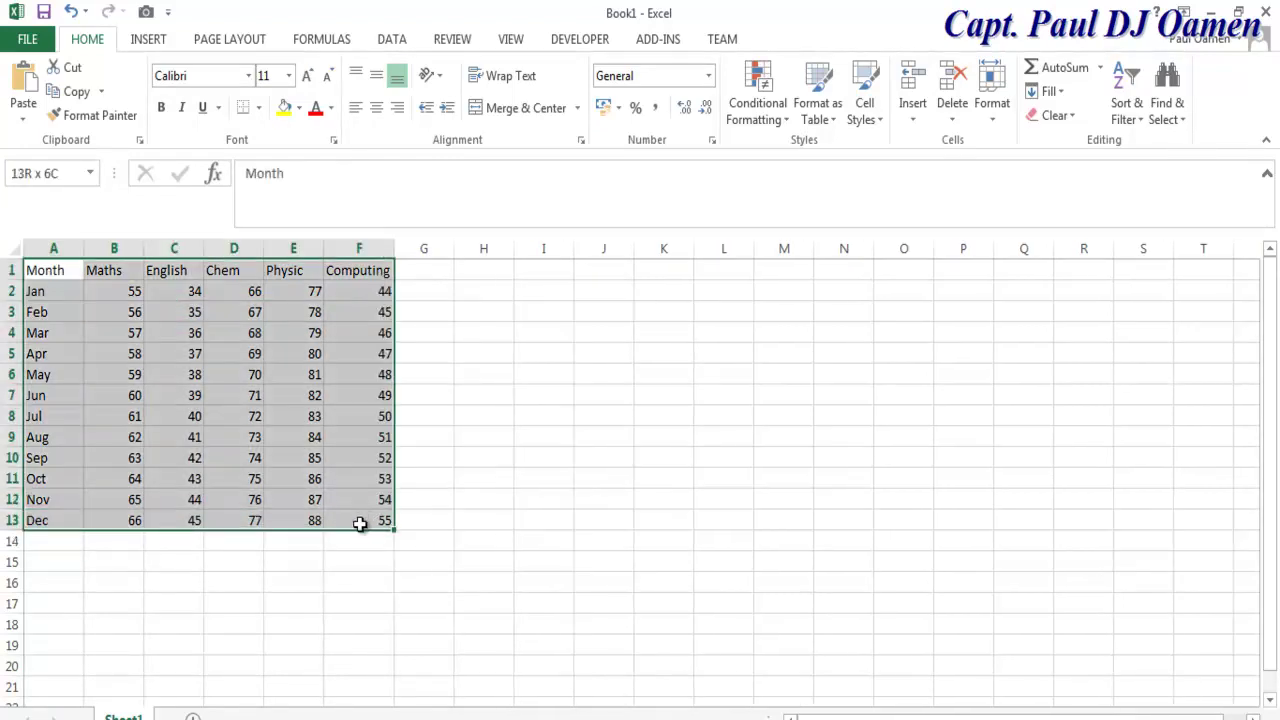
left_click(148, 40)
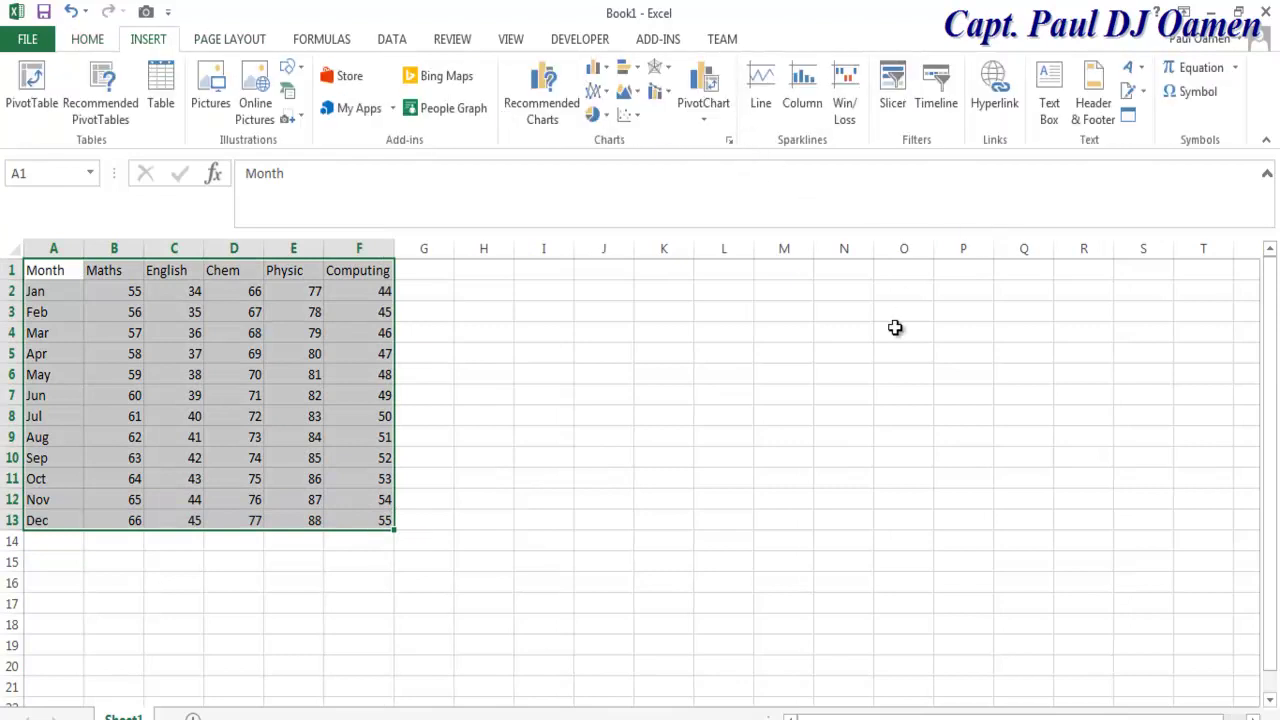
left_click(601, 77)
left_click(601, 77)
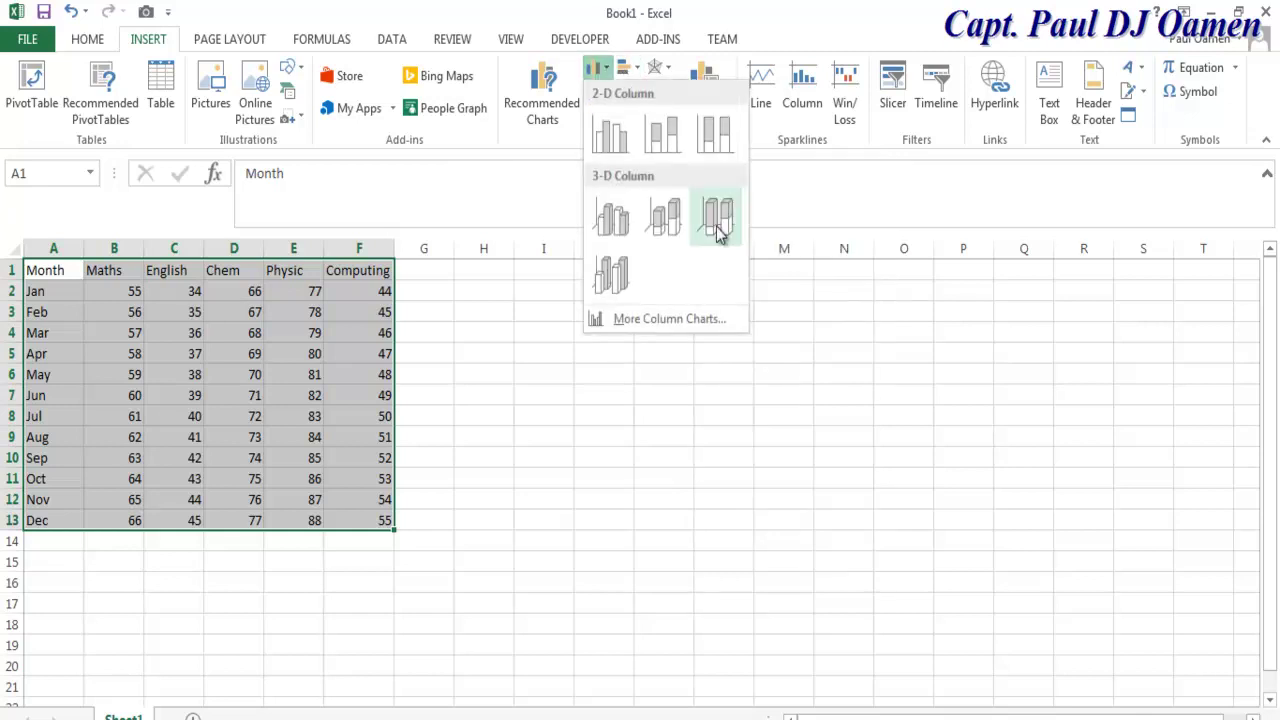
left_click(612, 215)
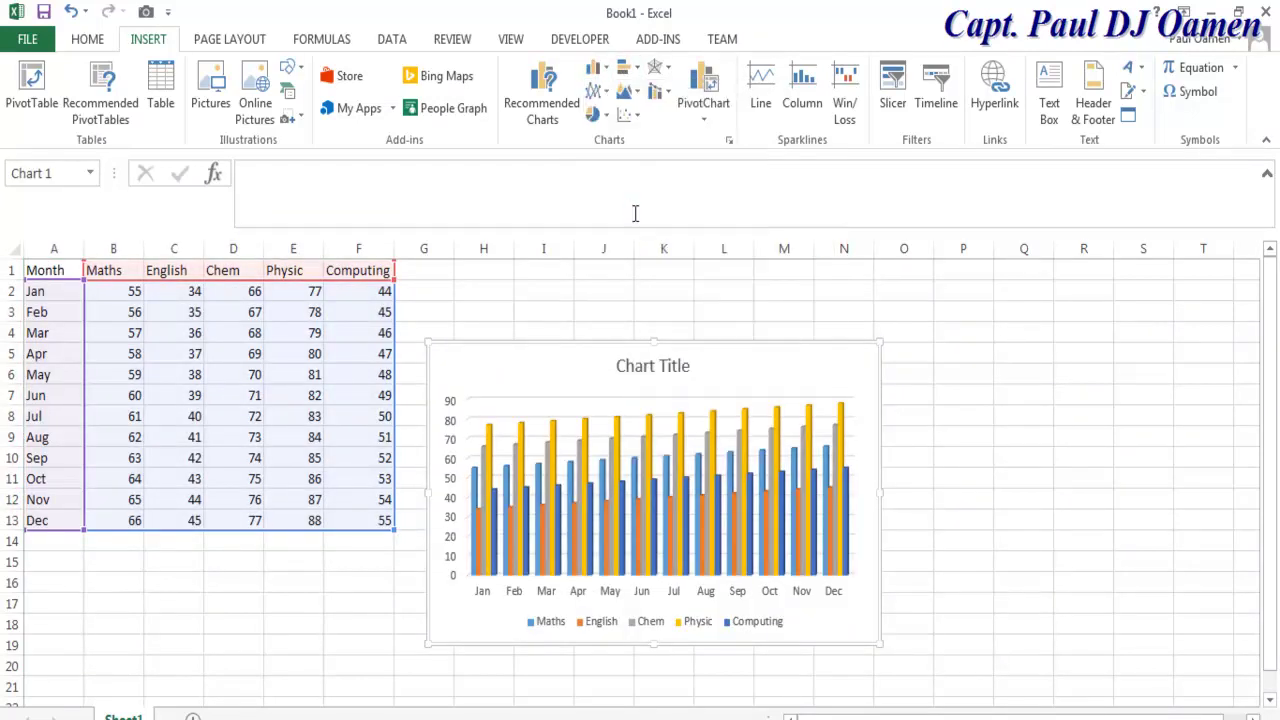
mouse_move(674, 366)
left_mouse_down()
mouse_move(716, 301)
mouse_move(731, 334)
left_mouse_up()
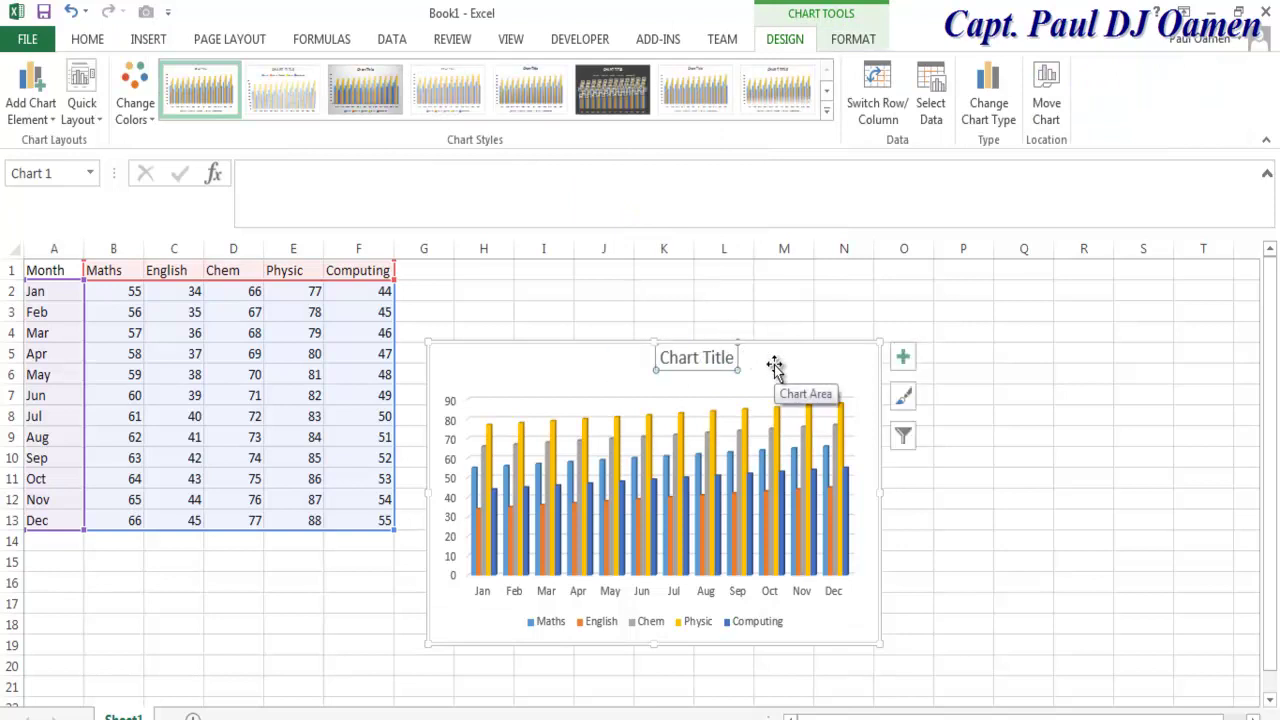
left_click_drag(775, 366, 810, 288)
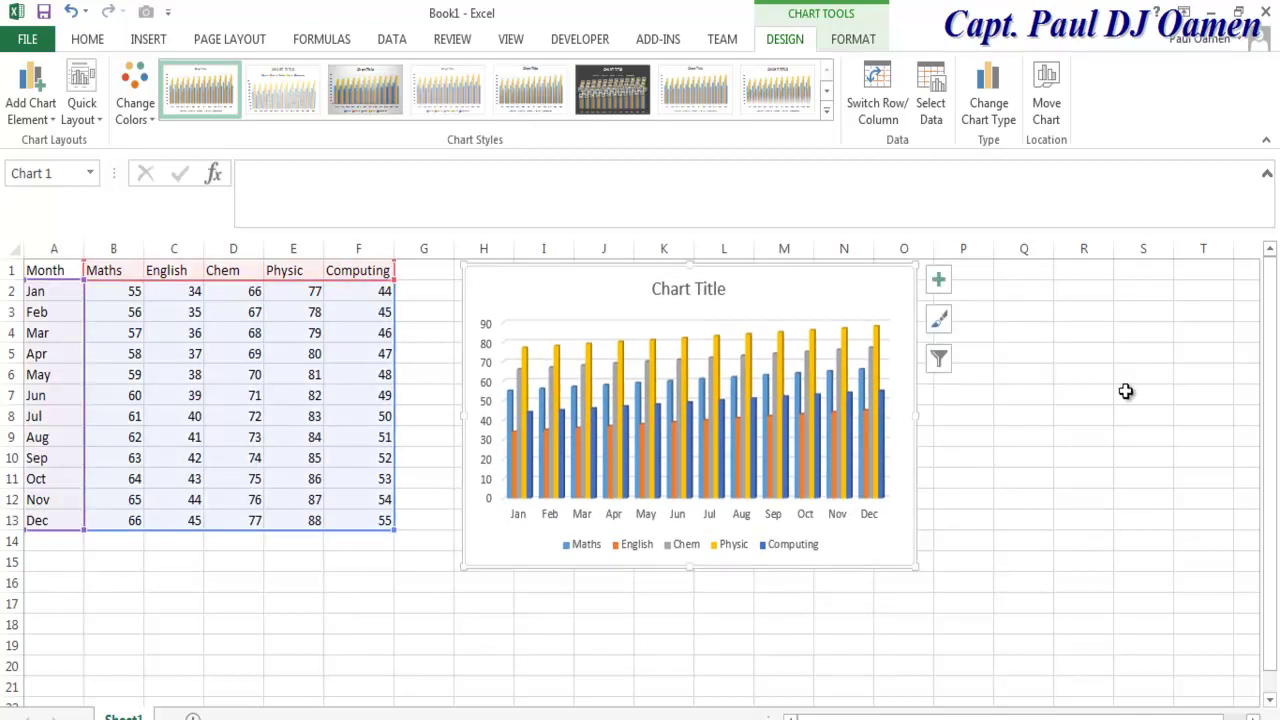
mouse_move(977, 270)
left_mouse_down()
mouse_move(892, 582)
mouse_move(39, 580)
left_mouse_up()
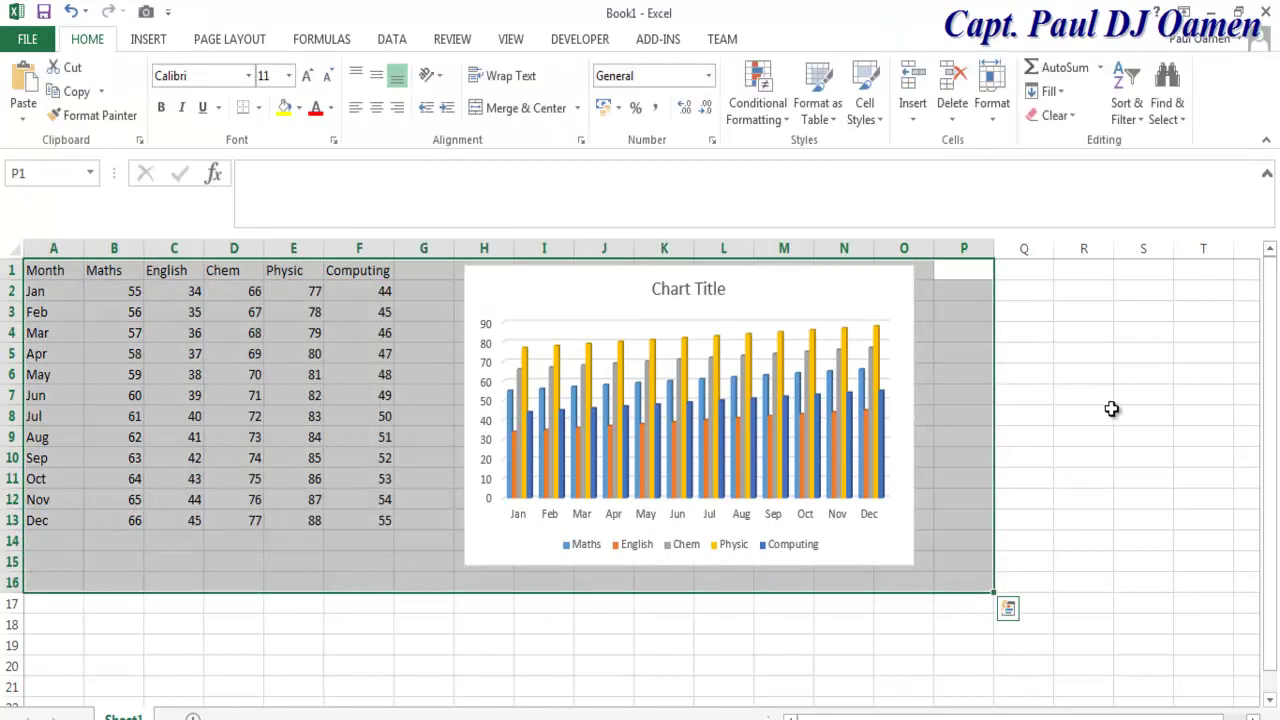
Snapshot A1:O16 with Camera and paste the linked picture at cell A19.
left_click(1082, 392)
mouse_move(931, 274)
left_mouse_down()
mouse_move(933, 429)
mouse_move(829, 583)
mouse_move(357, 560)
mouse_move(30, 586)
left_mouse_up()
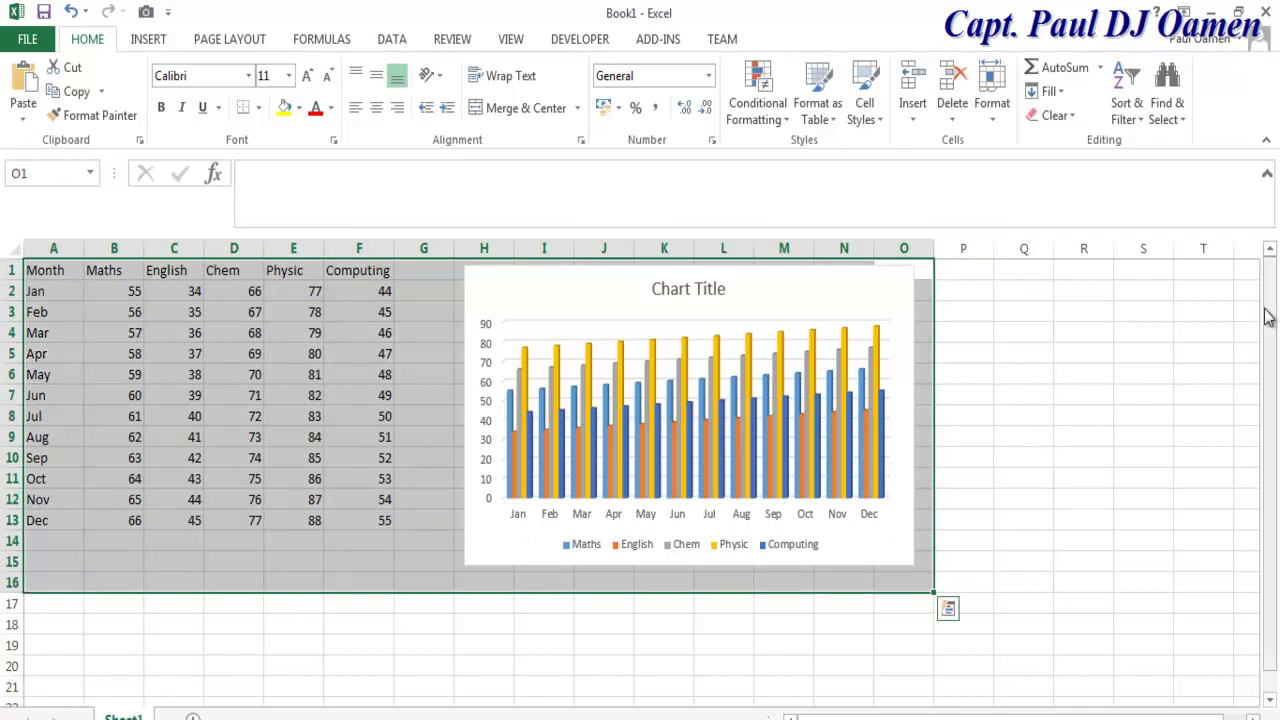
left_click(146, 14)
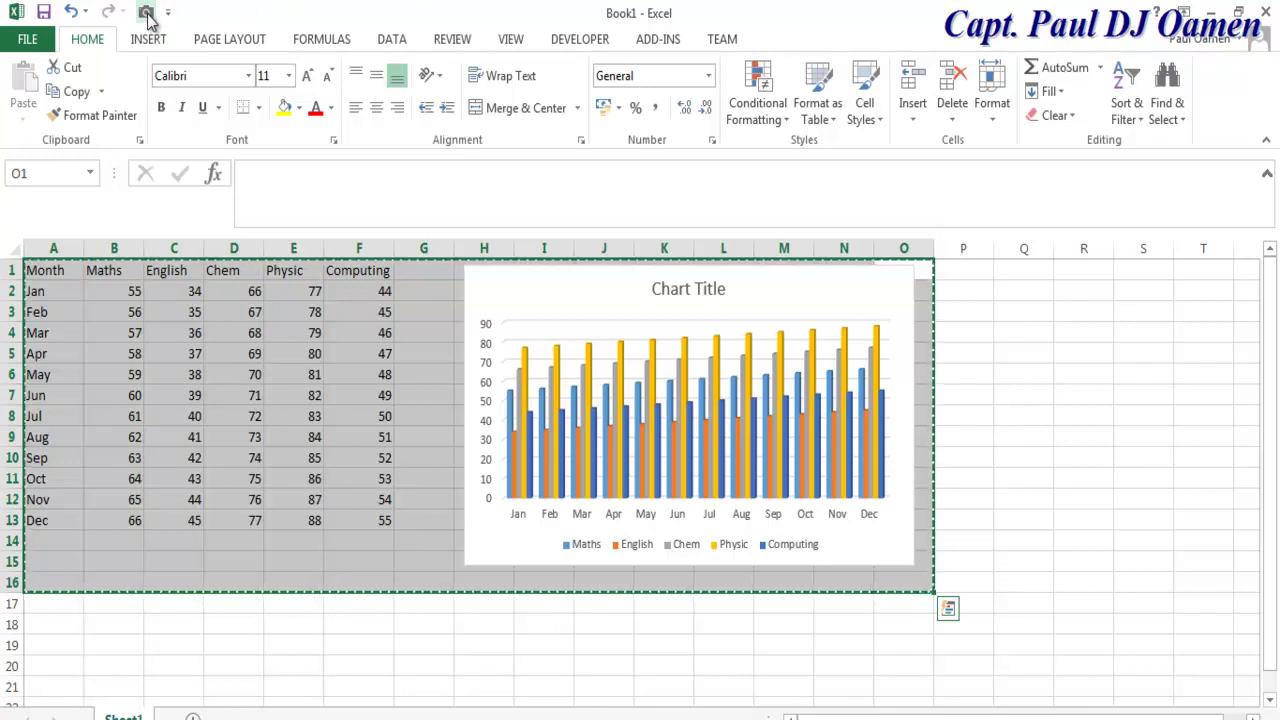
left_click_drag(1268, 406, 1276, 540)
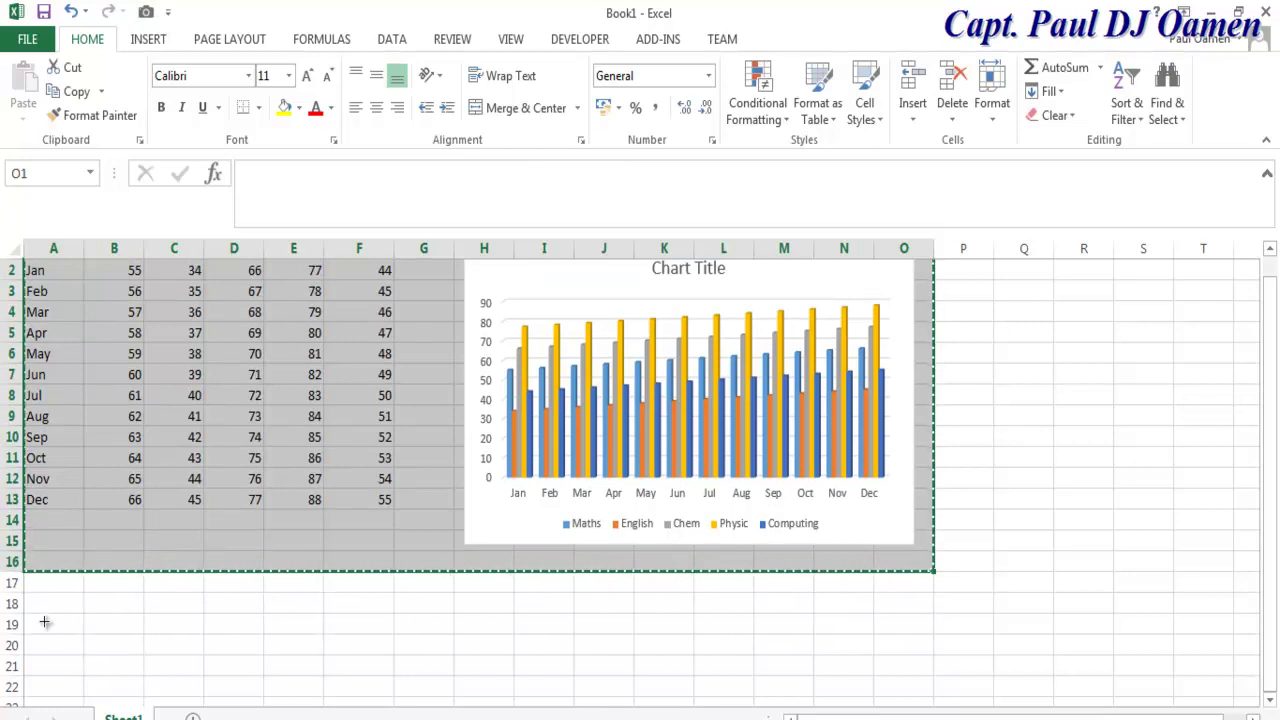
left_click(43, 623)
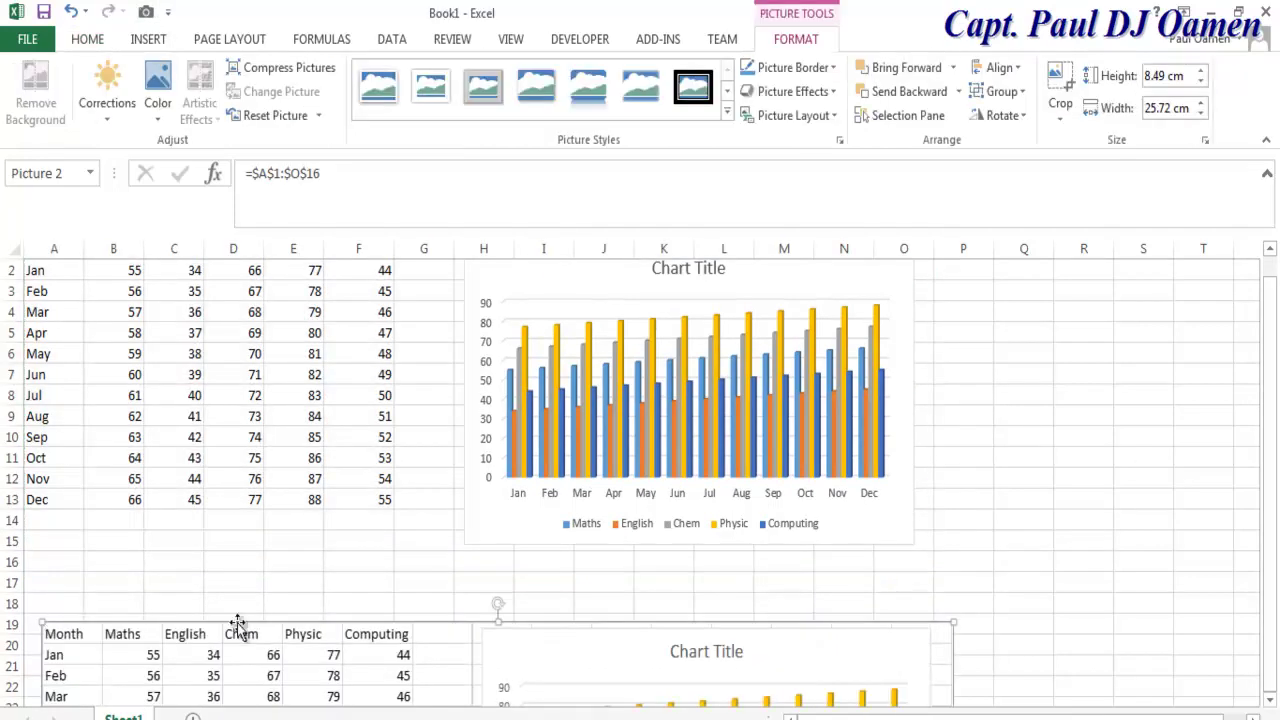
left_click(1126, 688)
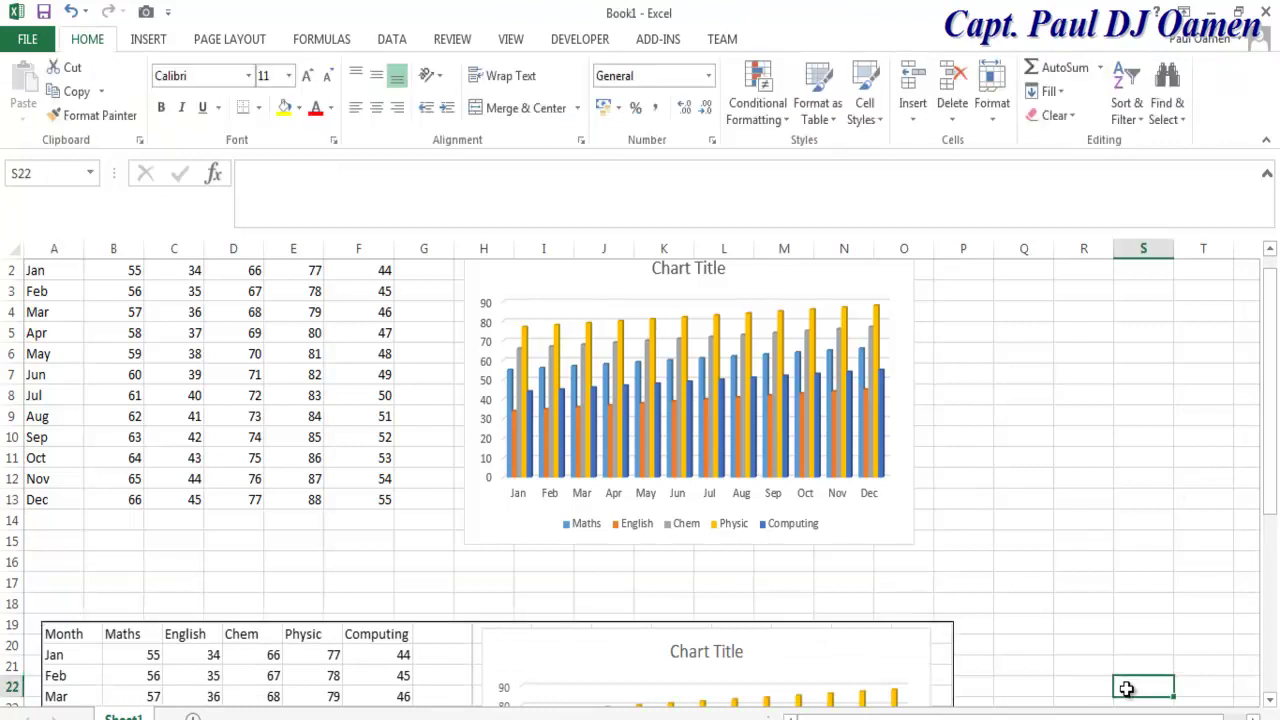
Jump down to view the pasted picture, scroll back up, and select A1:O15.
key("Down")
key("Down")
key("Down")
key("Down")
key("Down")
key("Down")
key("Down")
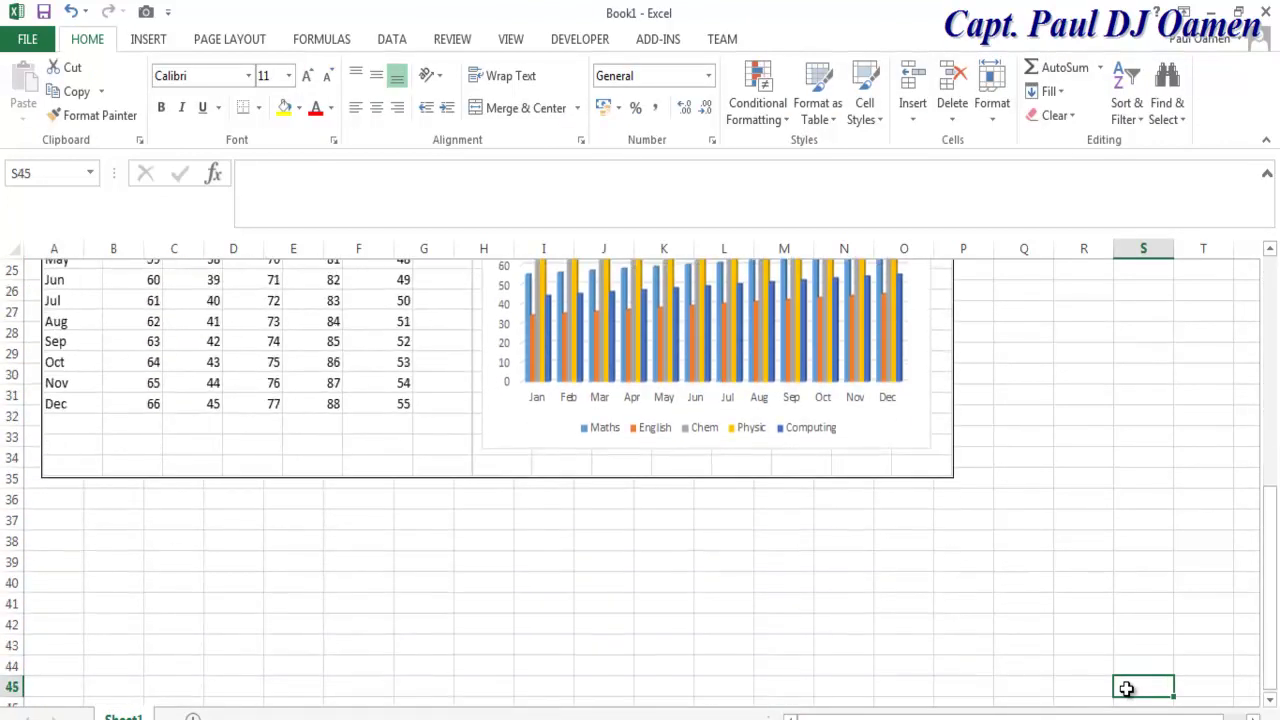
left_click_drag(1266, 600, 1271, 320)
mouse_move(45, 270)
left_mouse_down()
mouse_move(357, 288)
mouse_move(893, 556)
left_mouse_up()
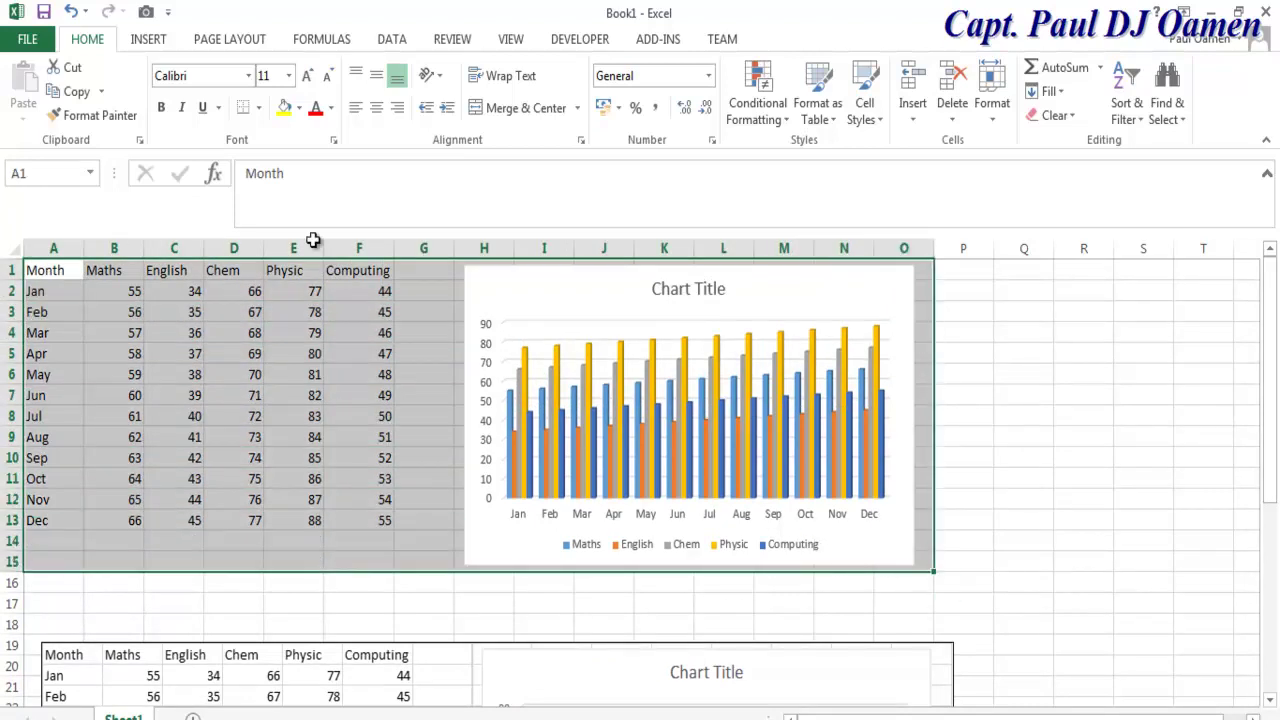
Capture A1:O15 with Camera, paste it onto a new Sheet2, then return to Sheet1.
left_click(145, 13)
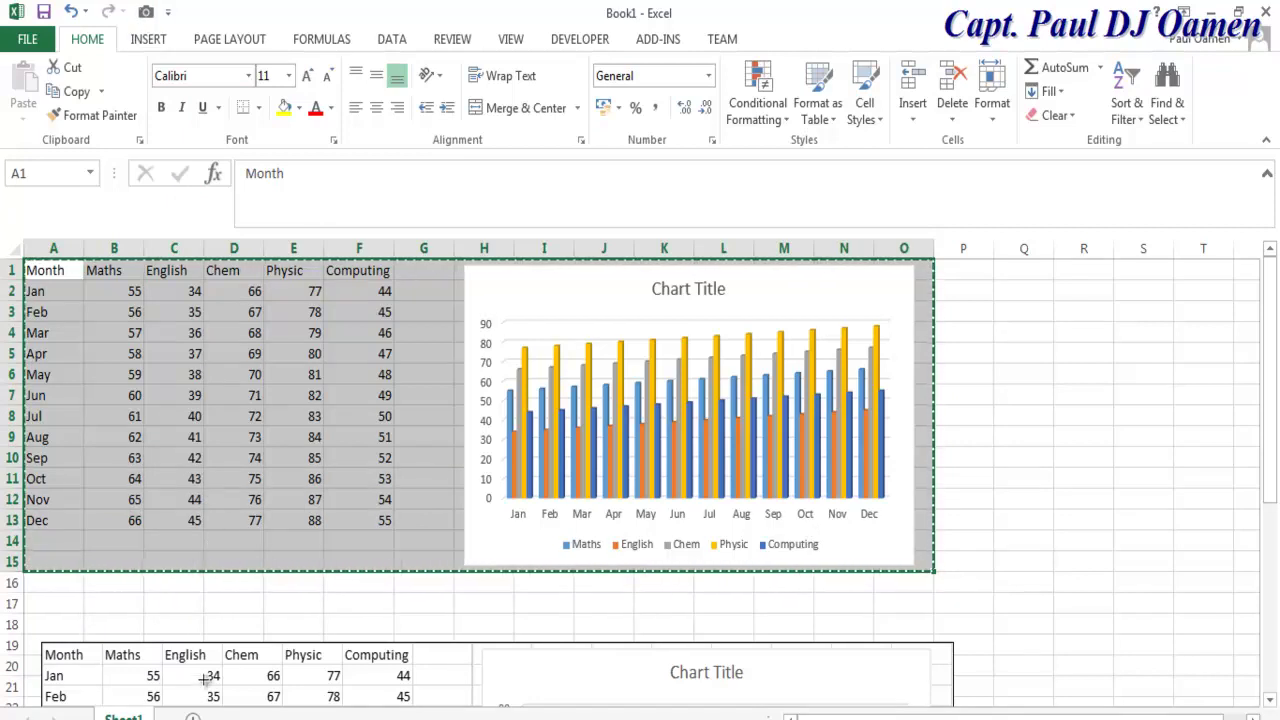
key("Escape")
left_click(193, 717)
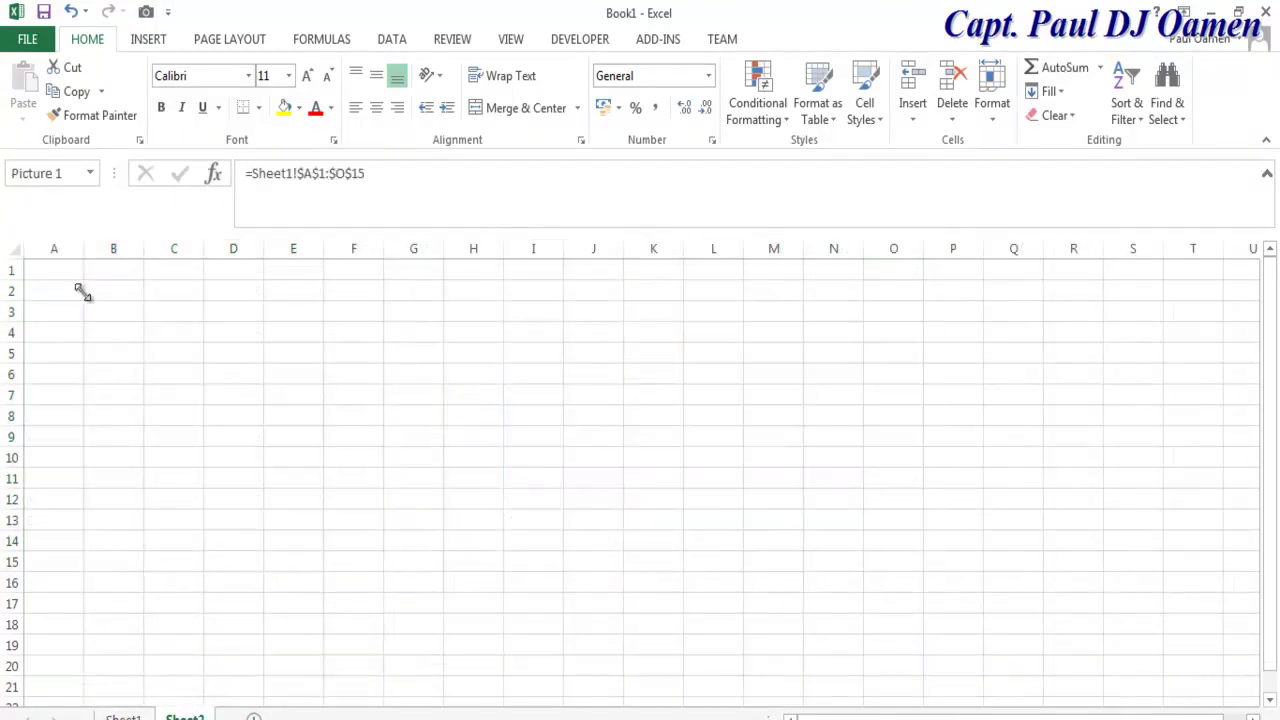
left_click(83, 292)
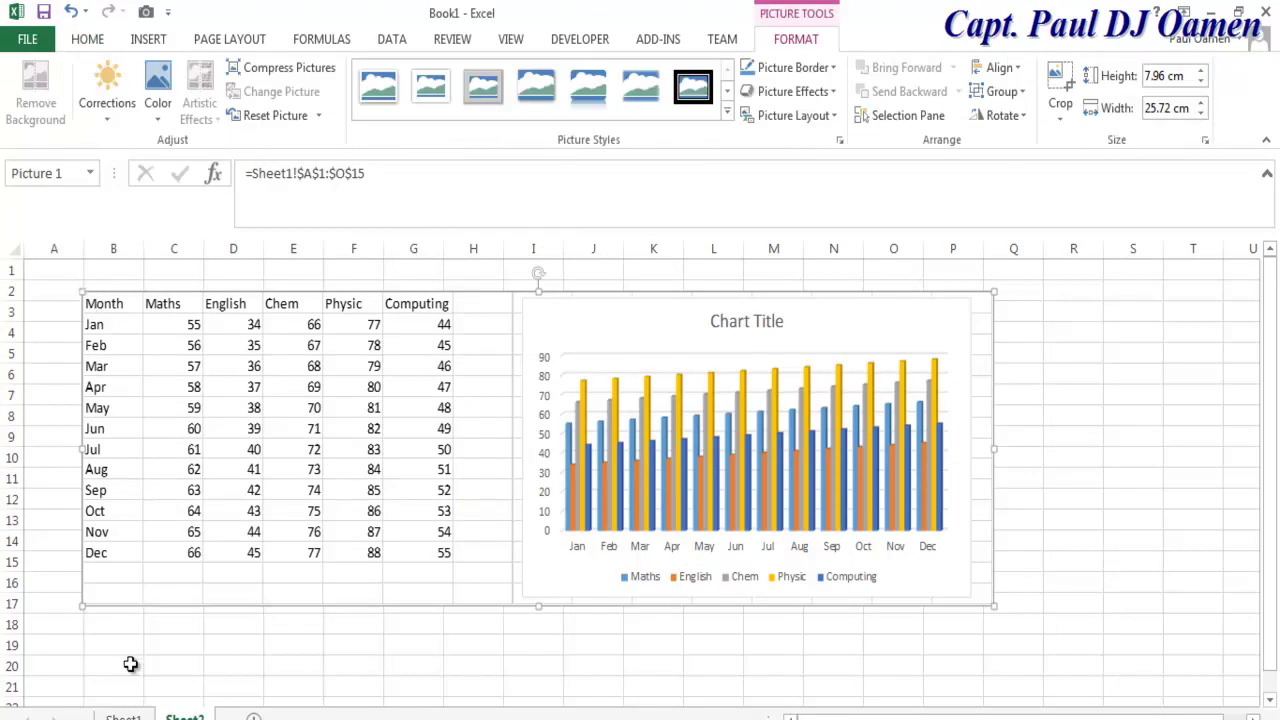
left_click(123, 716)
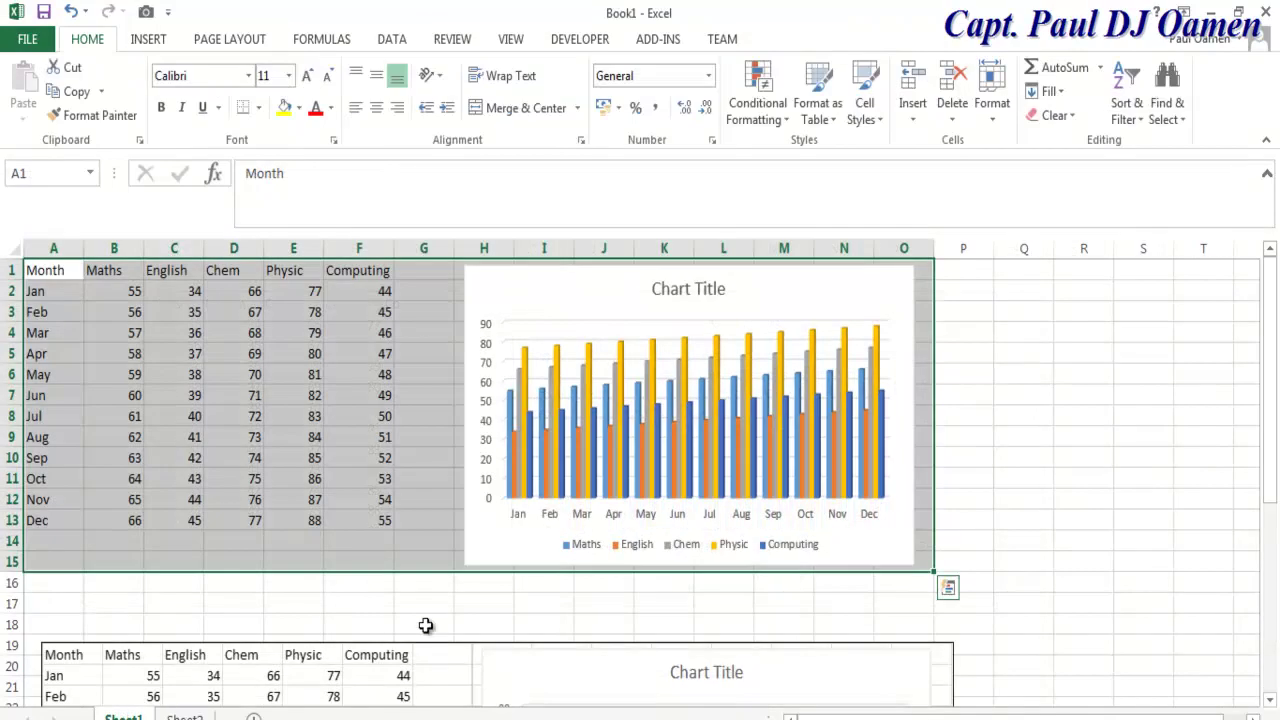
left_click_drag(1268, 442, 1272, 420)
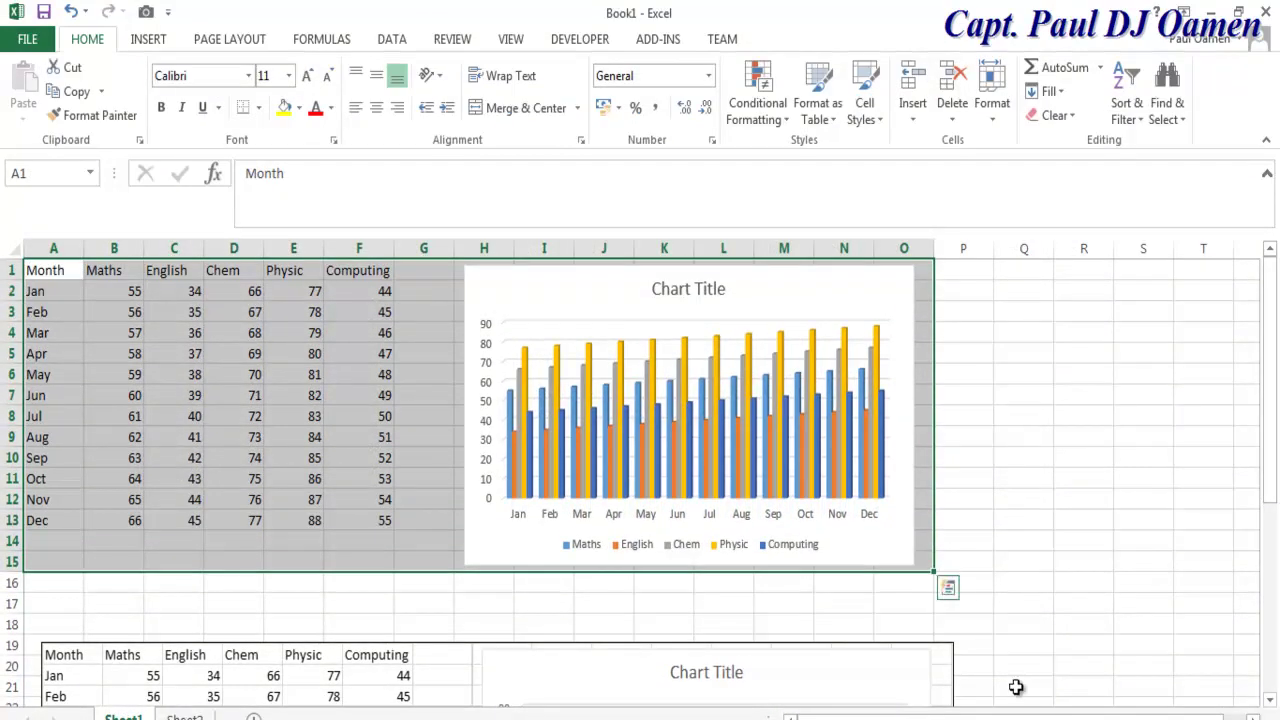